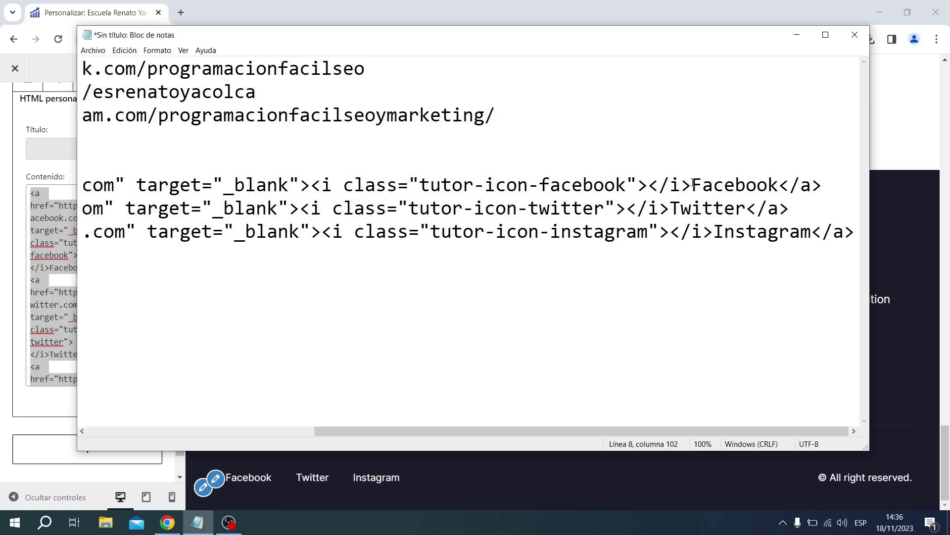
Examine the closing tags and the Facebook, Twitter and Instagram link labels in the anchor code.
{"action": "left_click_drag", "start_coordinate": [692, 184], "coordinate": [652, 184]}
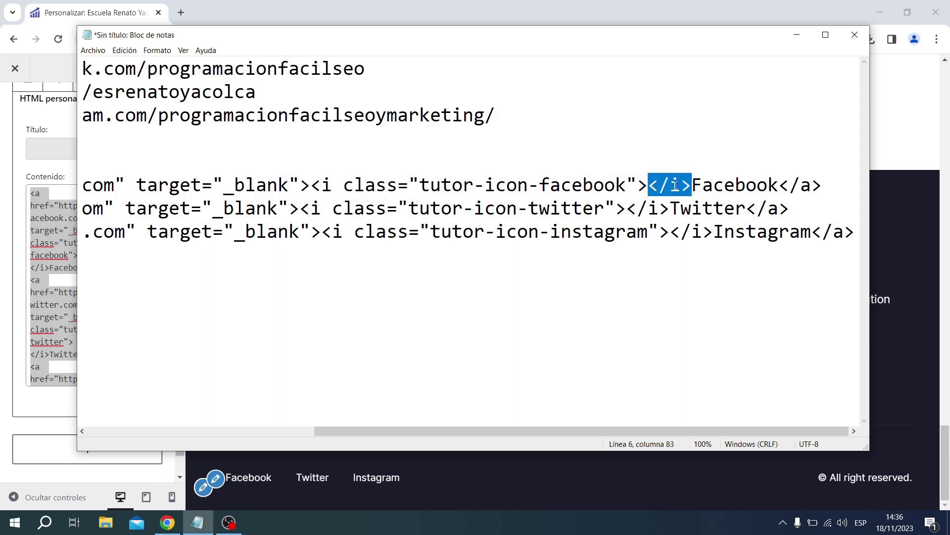
{"action": "left_click_drag", "start_coordinate": [779, 184], "coordinate": [821, 184]}
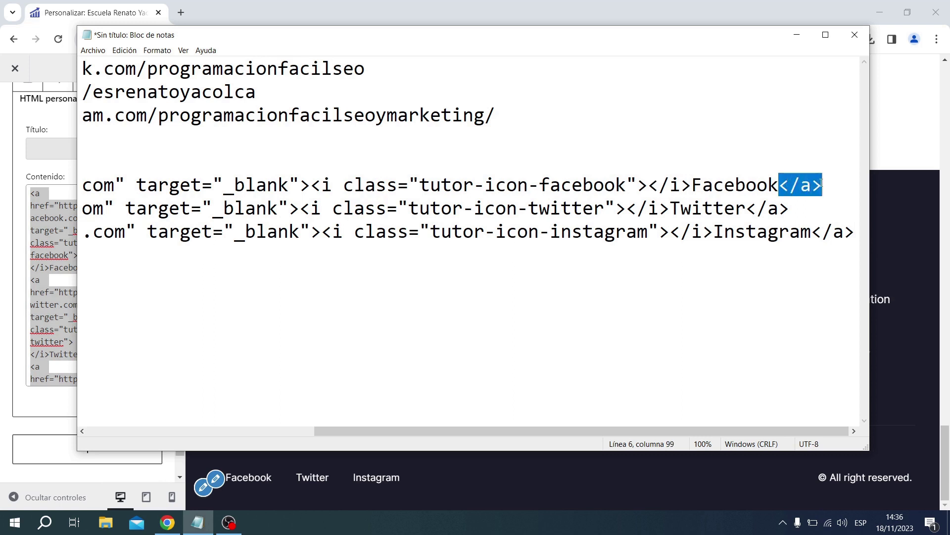
{"action": "left_click", "coordinate": [770, 184]}
{"action": "left_click_drag", "start_coordinate": [778, 186], "coordinate": [692, 185]}
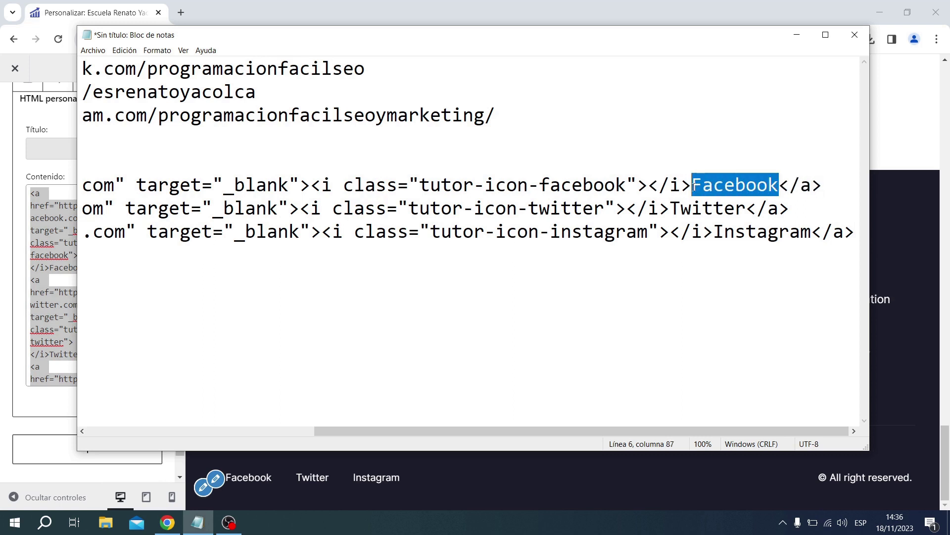
{"action": "left_click", "coordinate": [747, 208]}
{"action": "left_click_drag", "start_coordinate": [746, 208], "coordinate": [674, 208]}
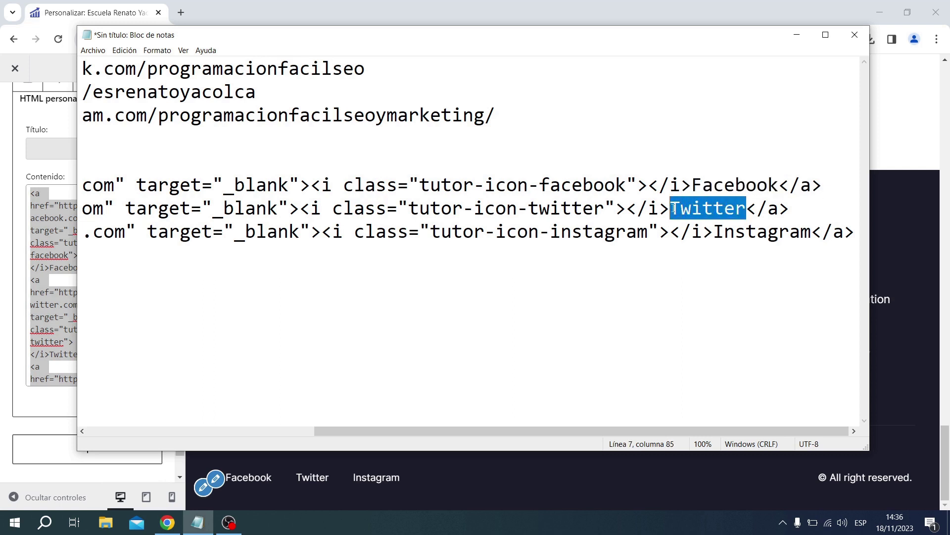
{"action": "left_click_drag", "start_coordinate": [812, 231], "coordinate": [714, 231]}
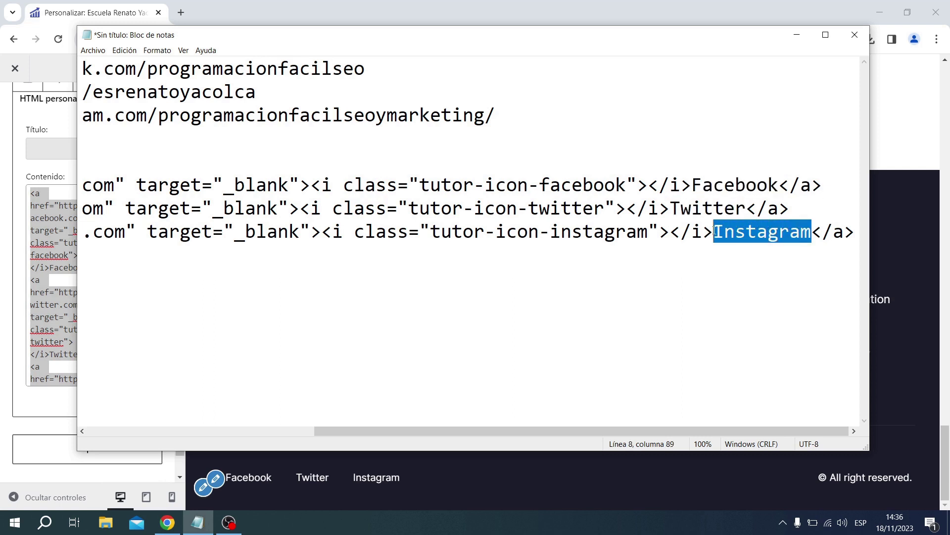
{"action": "left_click_drag", "start_coordinate": [723, 430], "coordinate": [453, 433]}
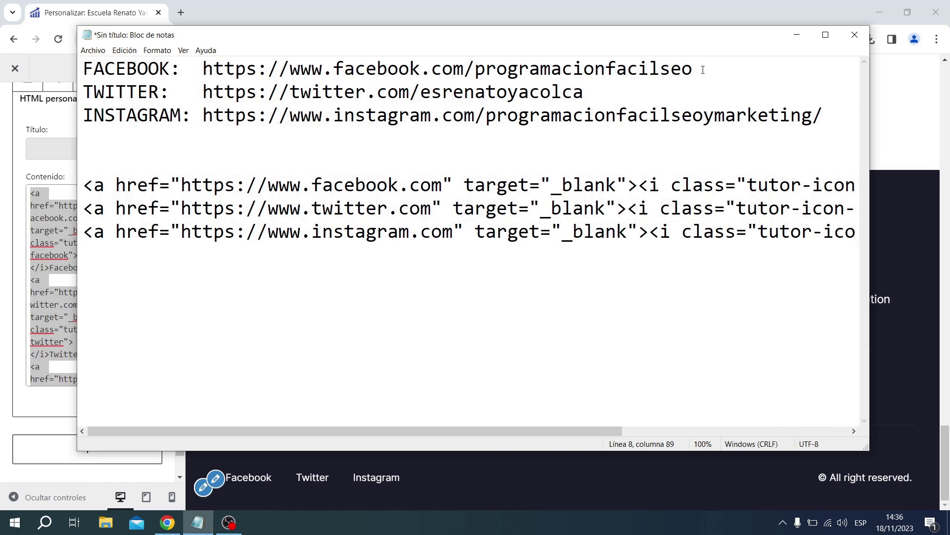
{"action": "left_click_drag", "start_coordinate": [703, 69], "coordinate": [206, 72]}
{"action": "key", "text": "ctrl+c"}
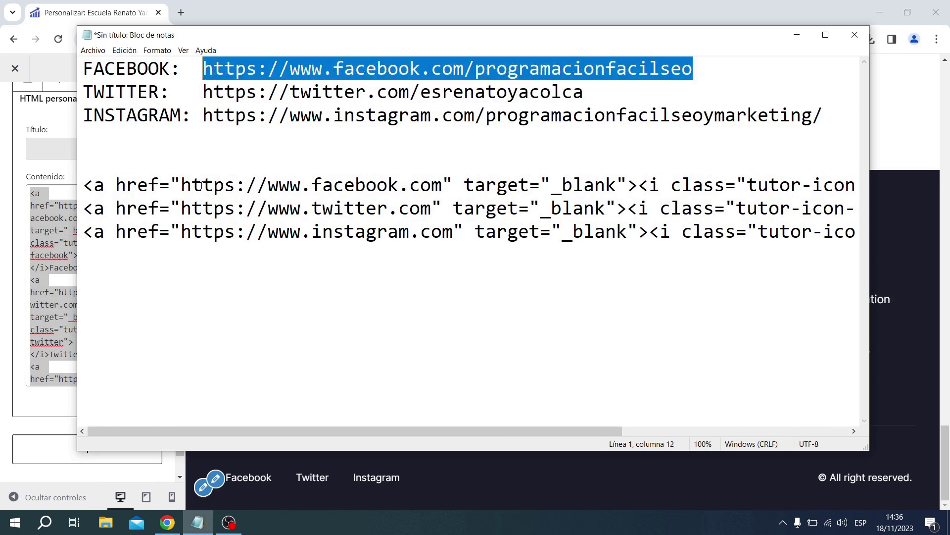
{"action": "left_click_drag", "start_coordinate": [182, 184], "coordinate": [439, 183]}
{"action": "key", "text": "ctrl+v"}
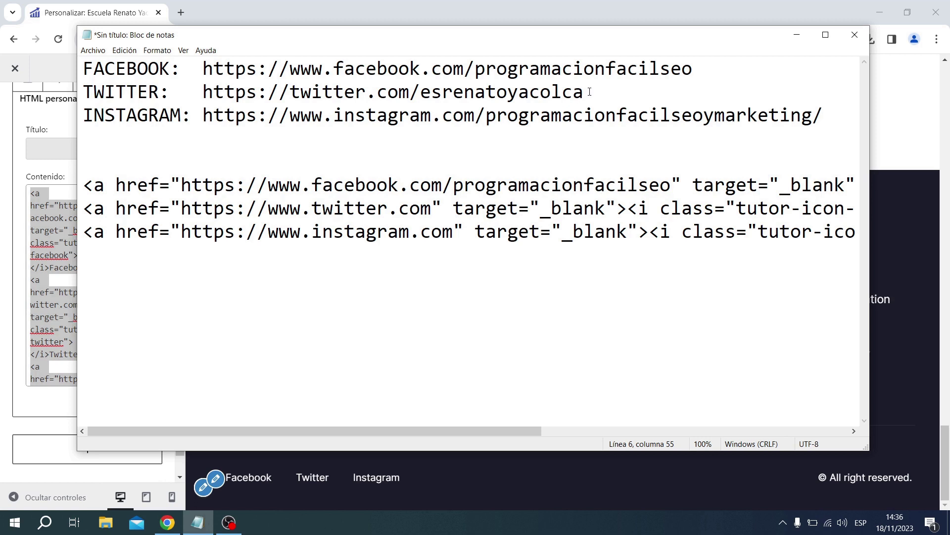
Replace the href address in the Twitter anchor line with the Twitter profile URL listed at the beginning of the note.
{"action": "left_click_drag", "start_coordinate": [590, 92], "coordinate": [208, 94]}
{"action": "key", "text": "ctrl+c"}
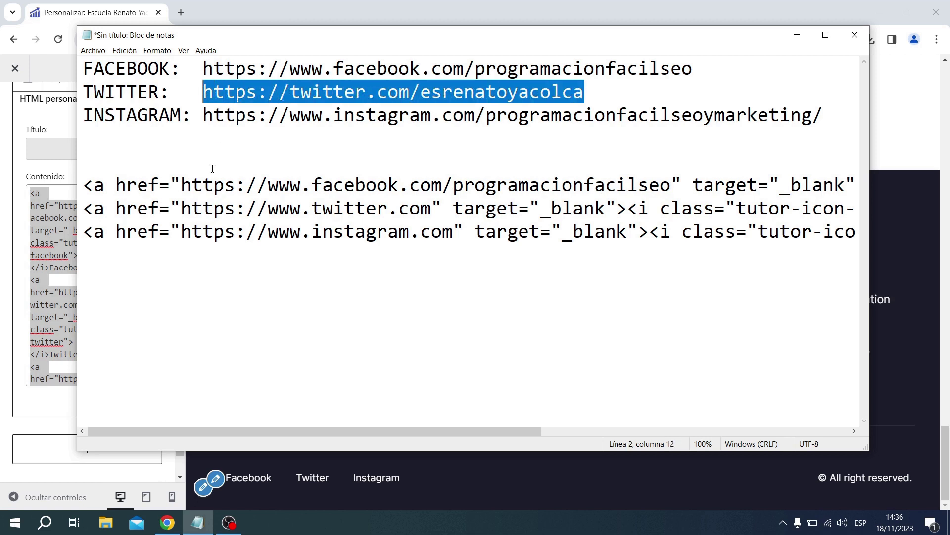
{"action": "left_click_drag", "start_coordinate": [186, 207], "coordinate": [430, 208]}
{"action": "key", "text": "ctrl+v"}
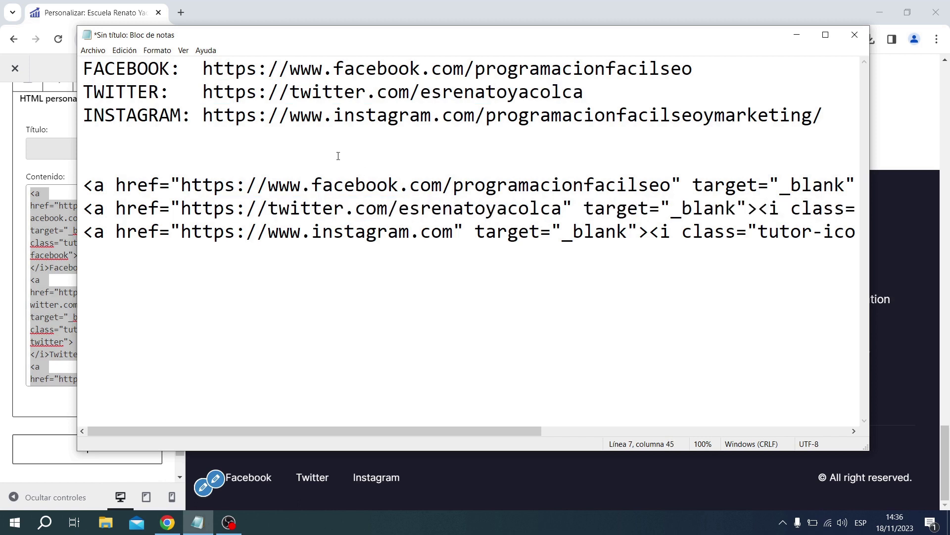
{"action": "left_click_drag", "start_coordinate": [207, 115], "coordinate": [828, 120]}
{"action": "key", "text": "ctrl+c"}
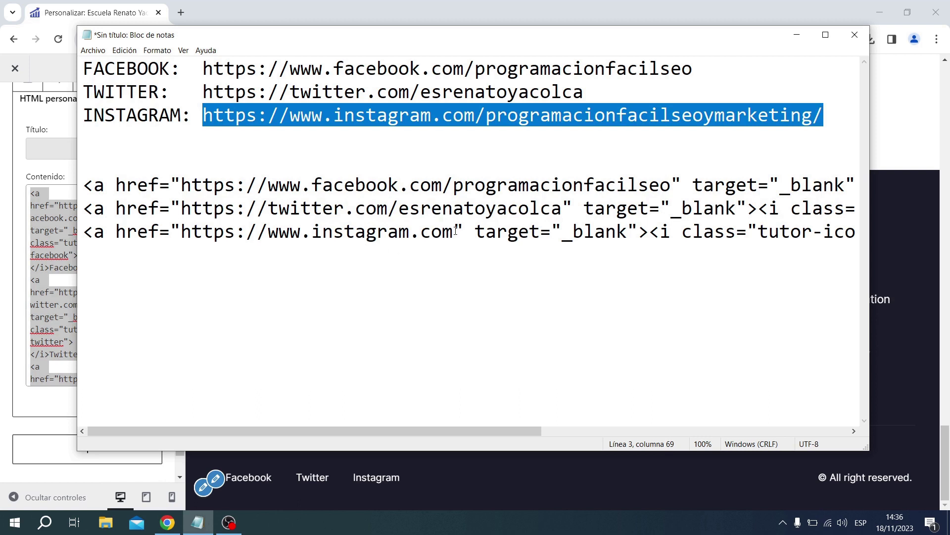
{"action": "left_click_drag", "start_coordinate": [455, 231], "coordinate": [183, 224]}
{"action": "key", "text": "ctrl+v"}
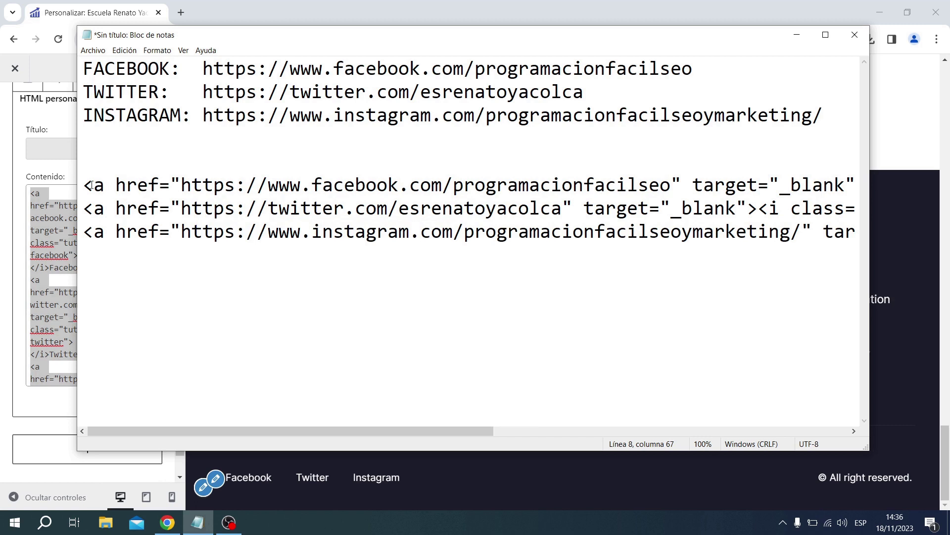
Copy the three edited anchor lines and replace the custom HTML widget's content in the browser's site customizer with them.
{"action": "left_click_drag", "start_coordinate": [83, 185], "coordinate": [861, 239]}
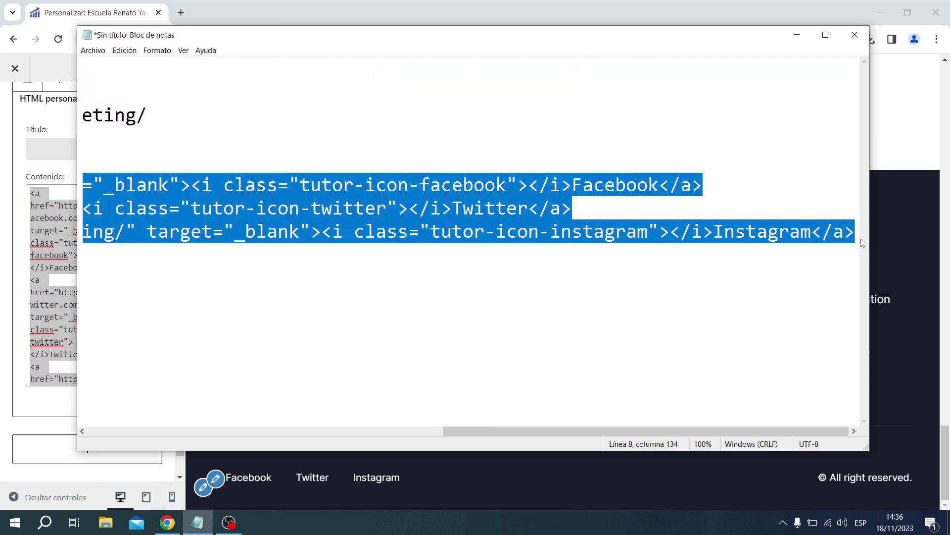
{"action": "left_click", "coordinate": [797, 35]}
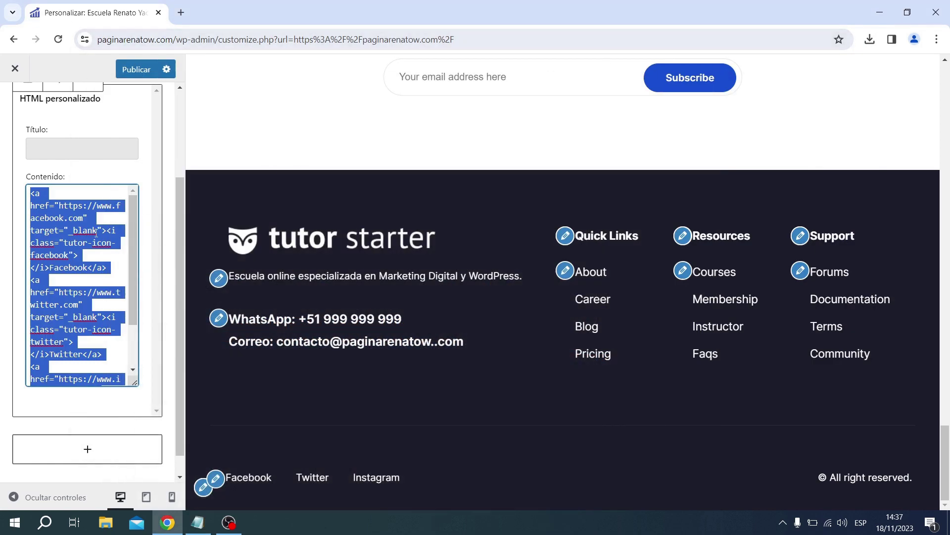
{"action": "key", "text": "Delete"}
{"action": "key", "text": "ctrl+v"}
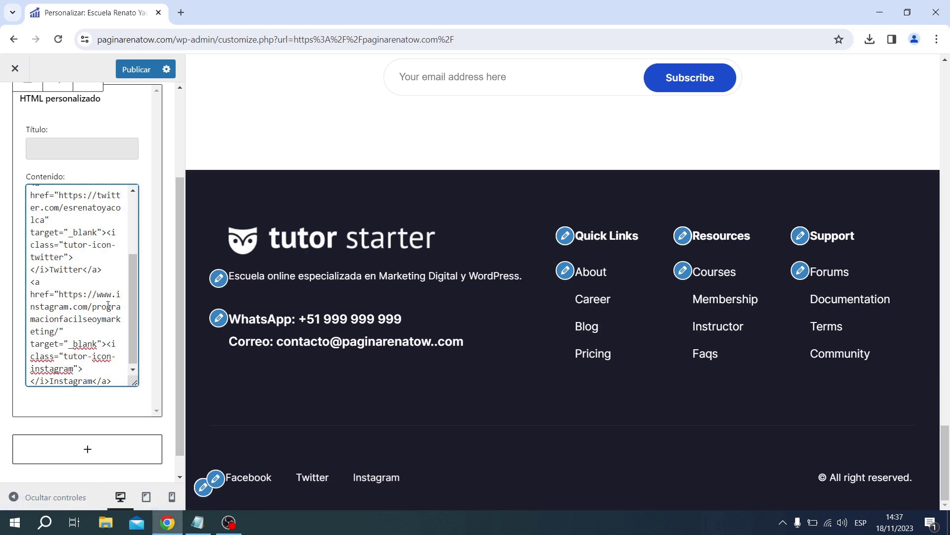
{"action": "scroll", "coordinate": [108, 305], "scroll_direction": "up", "scroll_amount": 3}
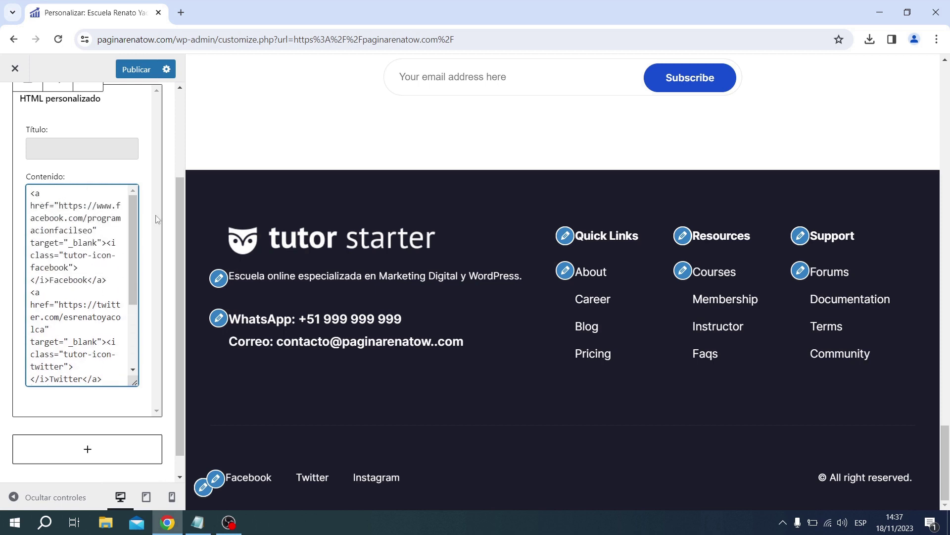
{"action": "scroll", "coordinate": [158, 219], "scroll_direction": "down", "scroll_amount": 1}
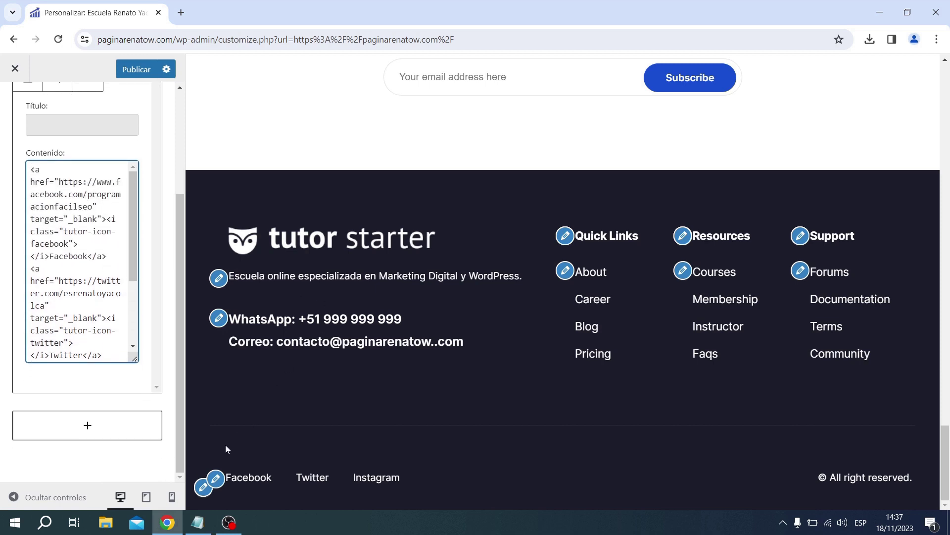
Open the footer settings and upload the logotiopob image from the FOTOS-CURSO folder for the lower footer logo.
{"action": "left_click", "coordinate": [203, 491]}
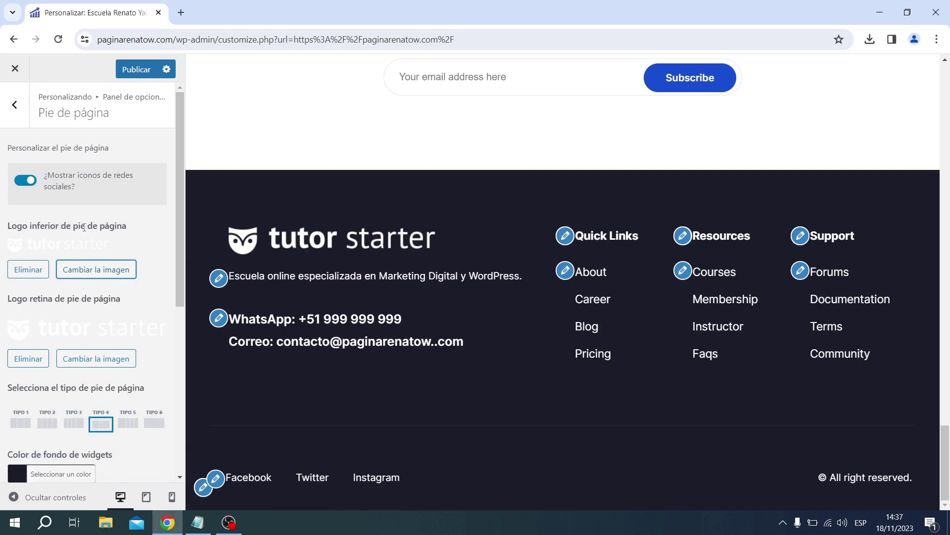
{"action": "left_click", "coordinate": [99, 270]}
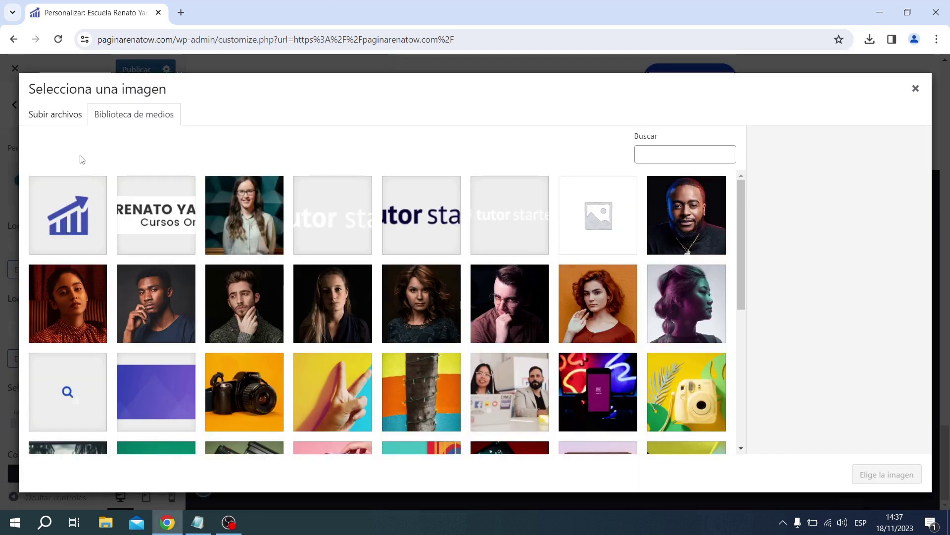
{"action": "left_click", "coordinate": [62, 119]}
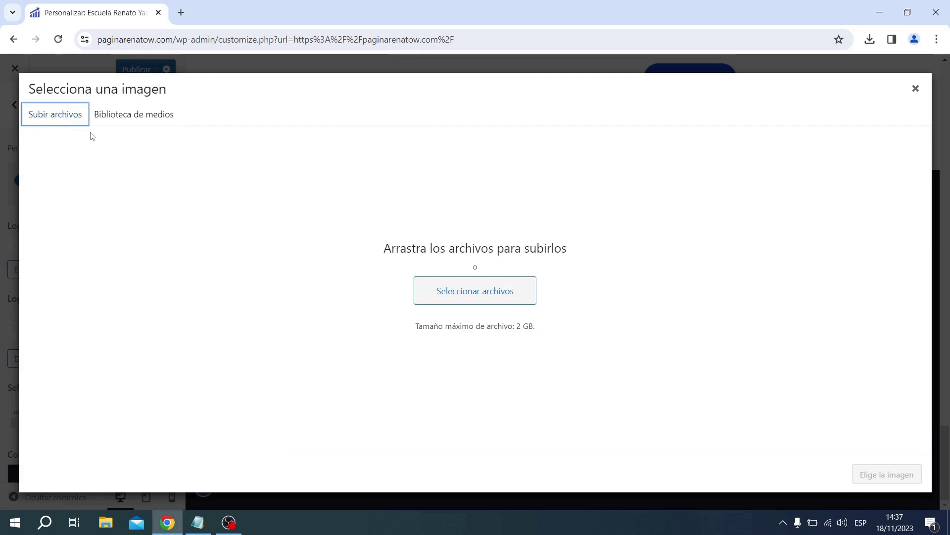
{"action": "left_click", "coordinate": [474, 293]}
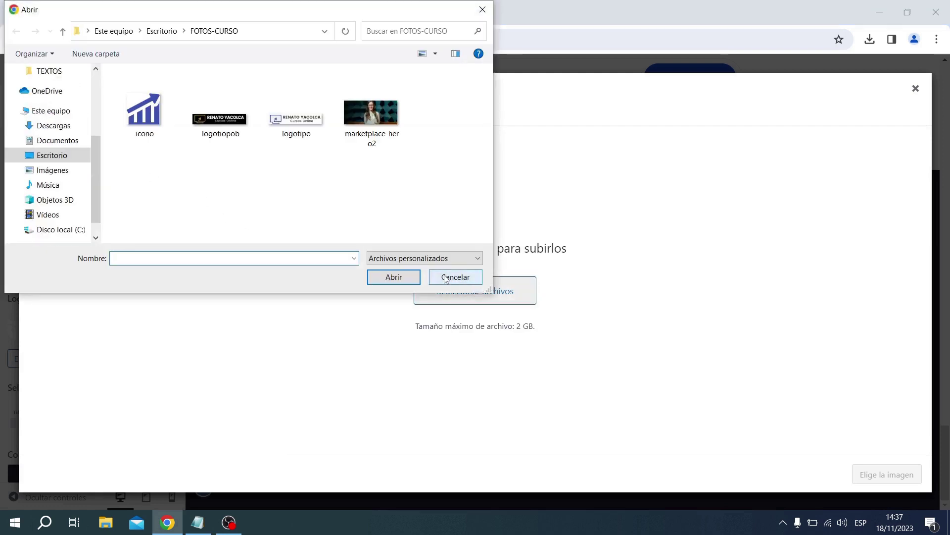
{"action": "double_click", "coordinate": [226, 121]}
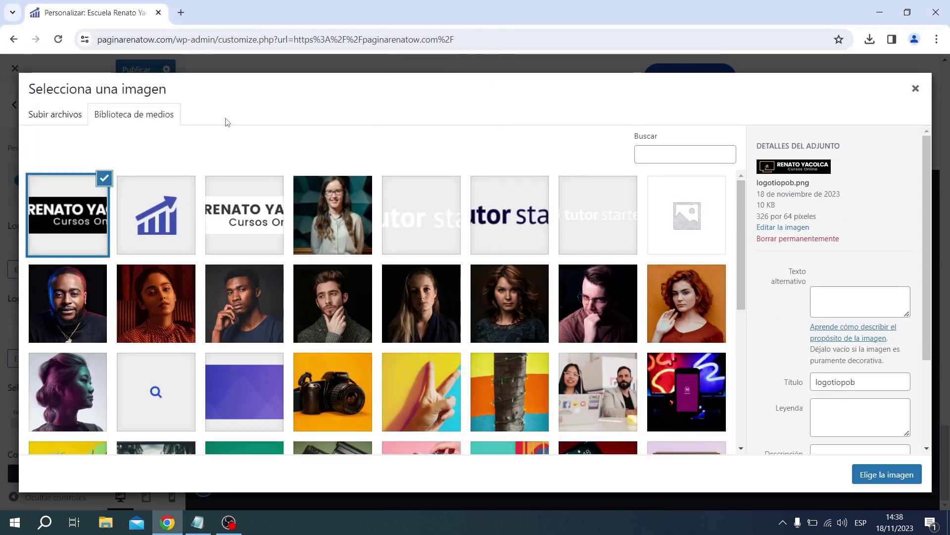
Set the uploaded logo's alternative text, title, caption and description to "Logotipo blanco -" plus the school's name, and apply it as the lower footer logo.
{"action": "left_click", "coordinate": [817, 292]}
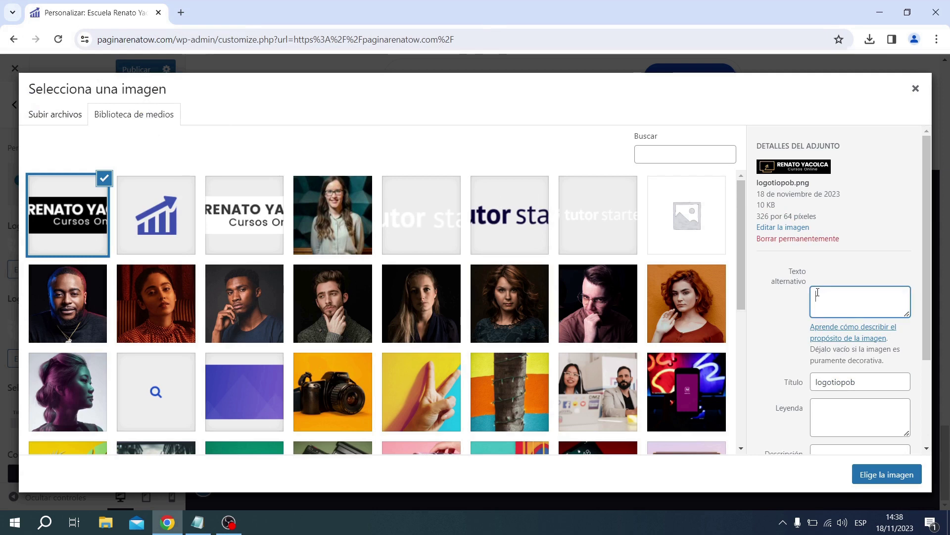
{"action": "type", "text": "Logotipo blanco - Escuela Renato Yacolca"}
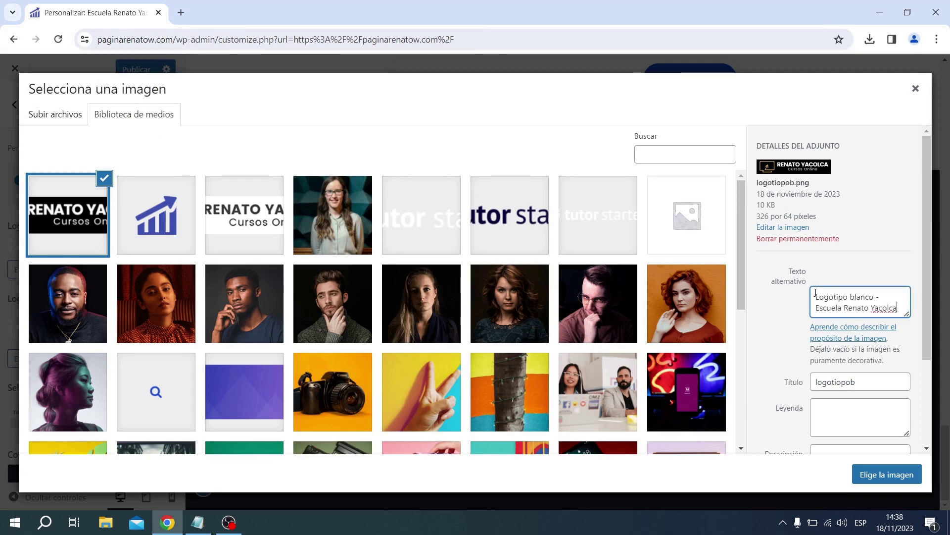
{"action": "left_click_drag", "start_coordinate": [814, 296], "coordinate": [907, 326]}
{"action": "key", "text": "ctrl+c"}
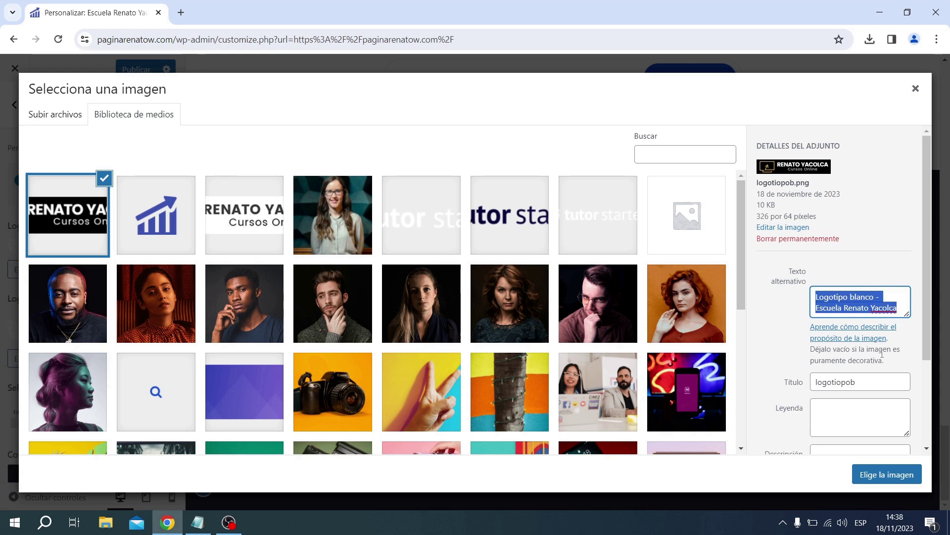
{"action": "left_click_drag", "start_coordinate": [868, 378], "coordinate": [811, 379]}
{"action": "key", "text": "ctrl+v"}
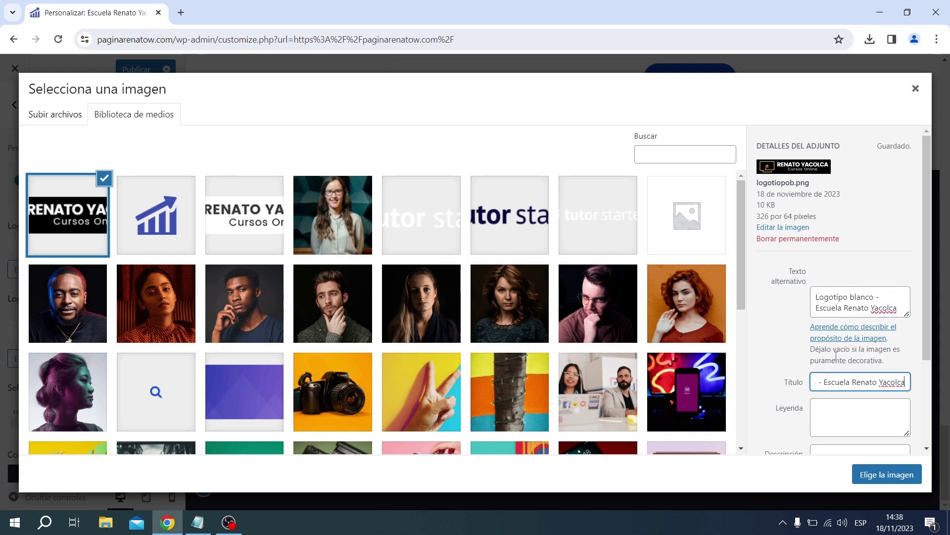
{"action": "left_click", "coordinate": [840, 425]}
{"action": "key", "text": "ctrl+v"}
{"action": "left_click", "coordinate": [850, 399]}
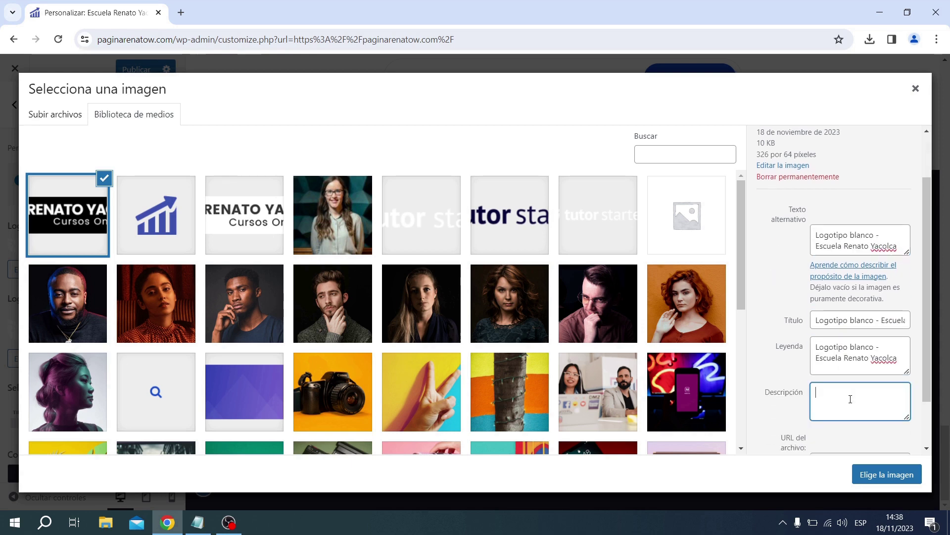
{"action": "key", "text": "ctrl+v"}
{"action": "scroll", "coordinate": [858, 371], "scroll_direction": "down", "scroll_amount": 2}
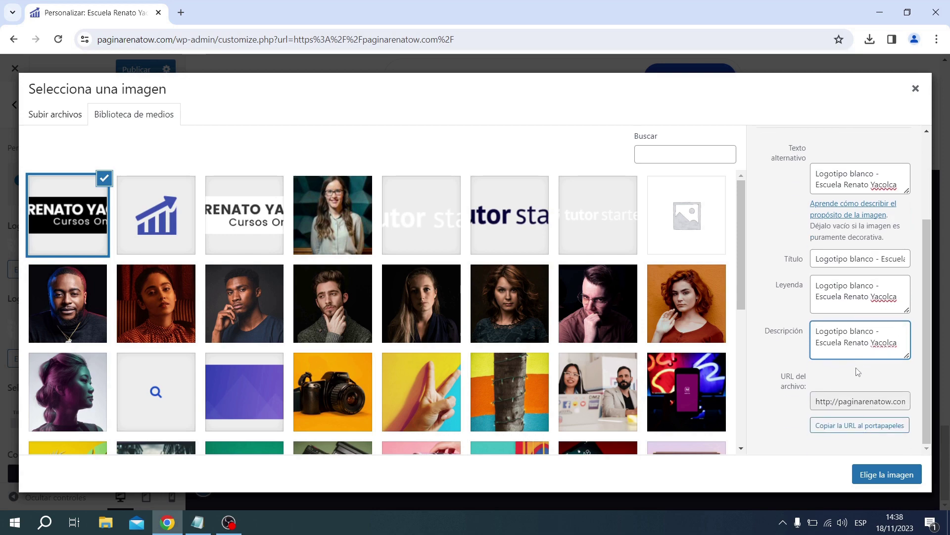
{"action": "left_click", "coordinate": [885, 476]}
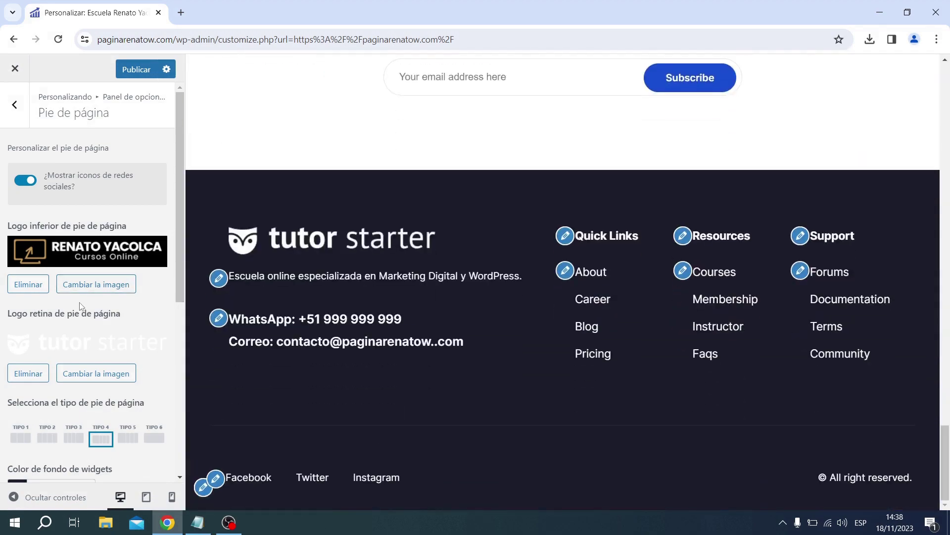
Set the footer's retina logo to the logotiopob.png image from the media library.
{"action": "scroll", "coordinate": [78, 283], "scroll_direction": "down", "scroll_amount": 1}
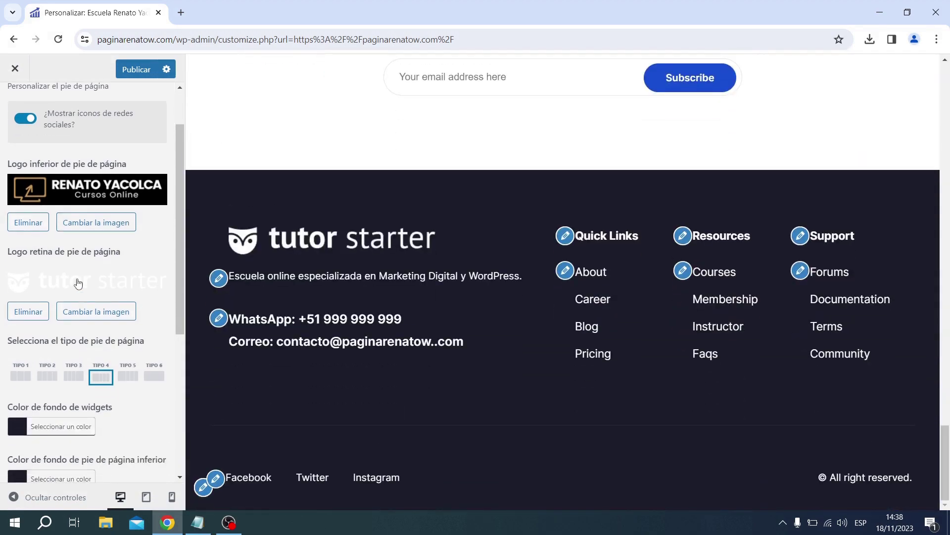
{"action": "left_click", "coordinate": [109, 313]}
{"action": "left_click", "coordinate": [80, 224]}
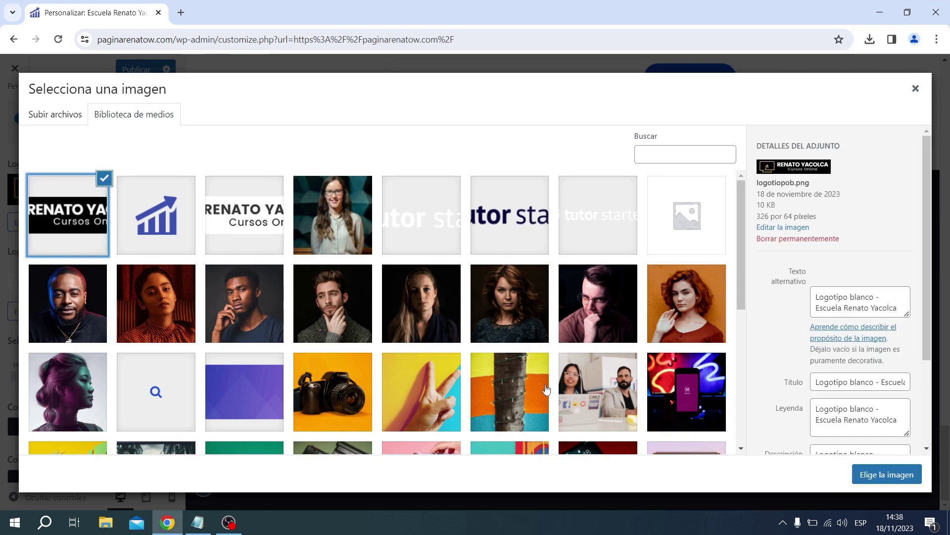
{"action": "left_click", "coordinate": [901, 474]}
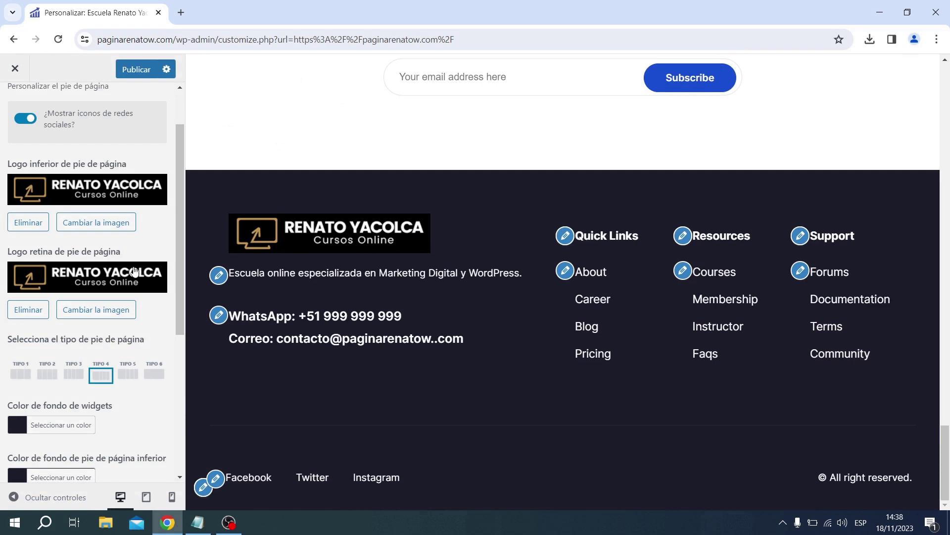
Set the footer's lower text to "© Todos los derechos reservados 2023 - Escuela" plus the school's name, and publish the changes.
{"action": "scroll", "coordinate": [134, 270], "scroll_direction": "down", "scroll_amount": 2}
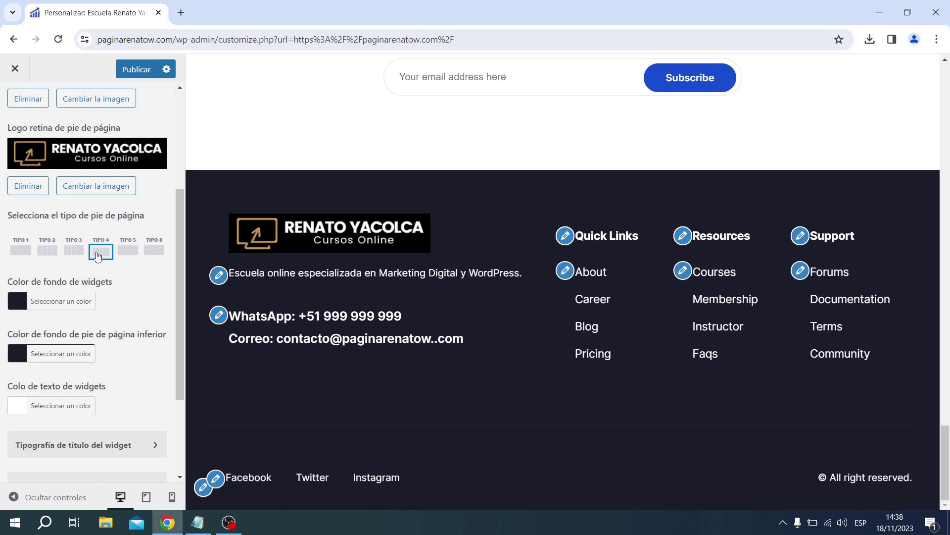
{"action": "scroll", "coordinate": [110, 266], "scroll_direction": "down", "scroll_amount": 1}
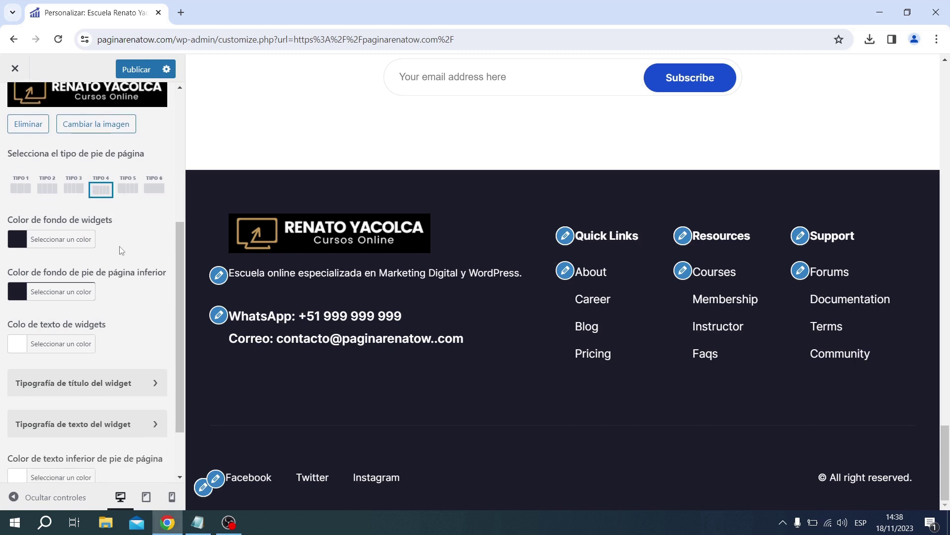
{"action": "scroll", "coordinate": [121, 248], "scroll_direction": "down", "scroll_amount": 1}
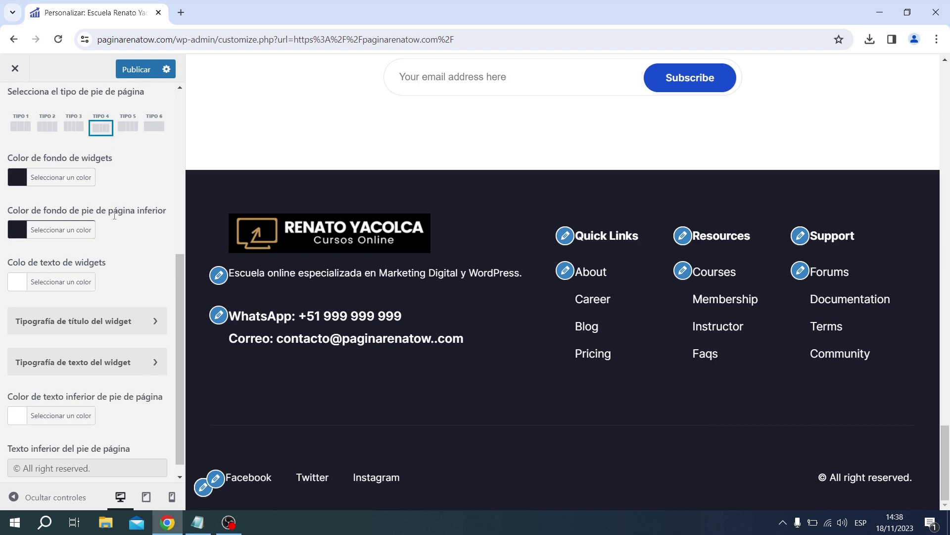
{"action": "scroll", "coordinate": [124, 251], "scroll_direction": "down", "scroll_amount": 1}
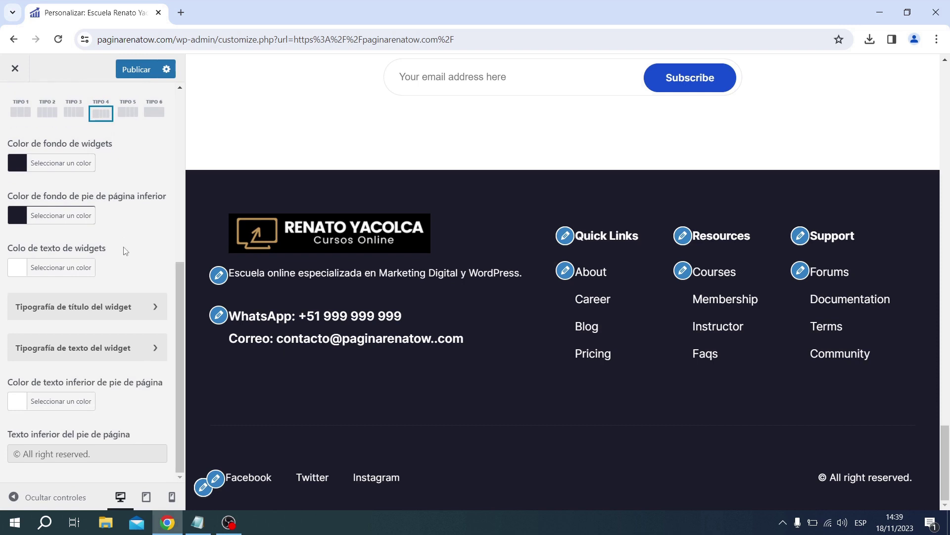
{"action": "left_click", "coordinate": [100, 455]}
{"action": "left_click_drag", "start_coordinate": [91, 455], "coordinate": [25, 455]}
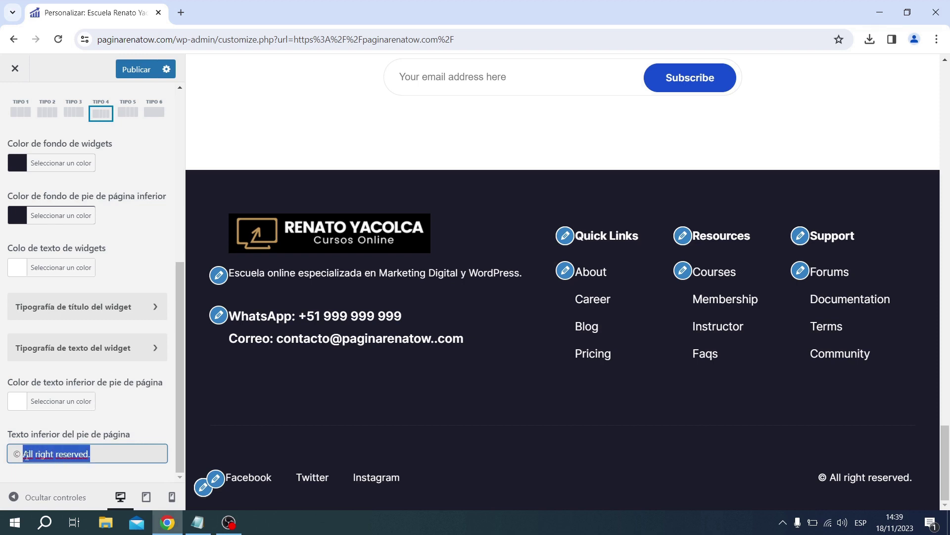
{"action": "type", "text": "Todos los derechos reservados - Escu"}
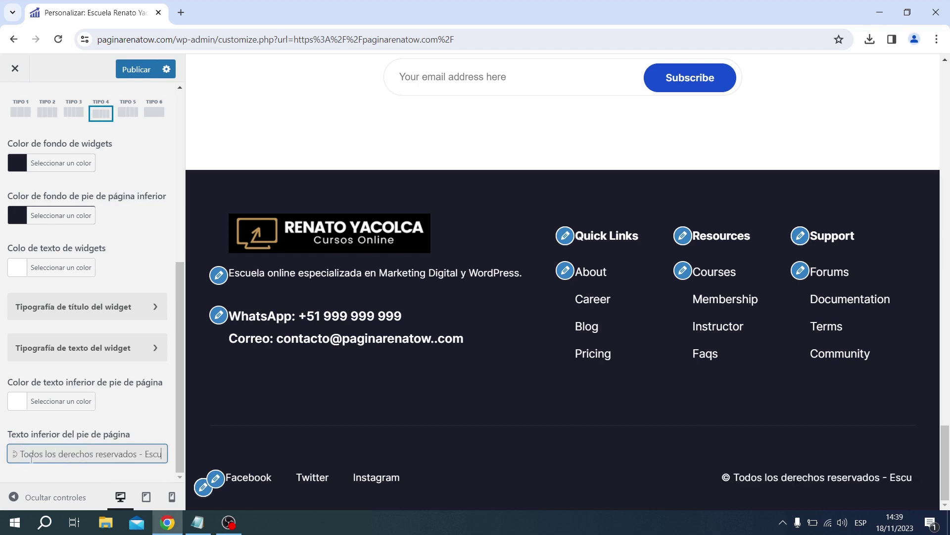
{"action": "type", "text": "ela"}
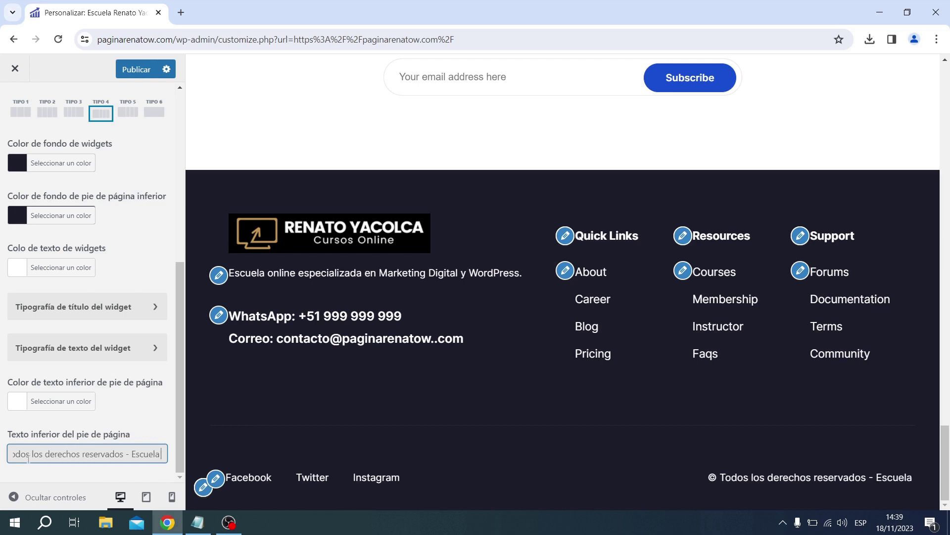
{"action": "type", "text": " Renato Ya"}
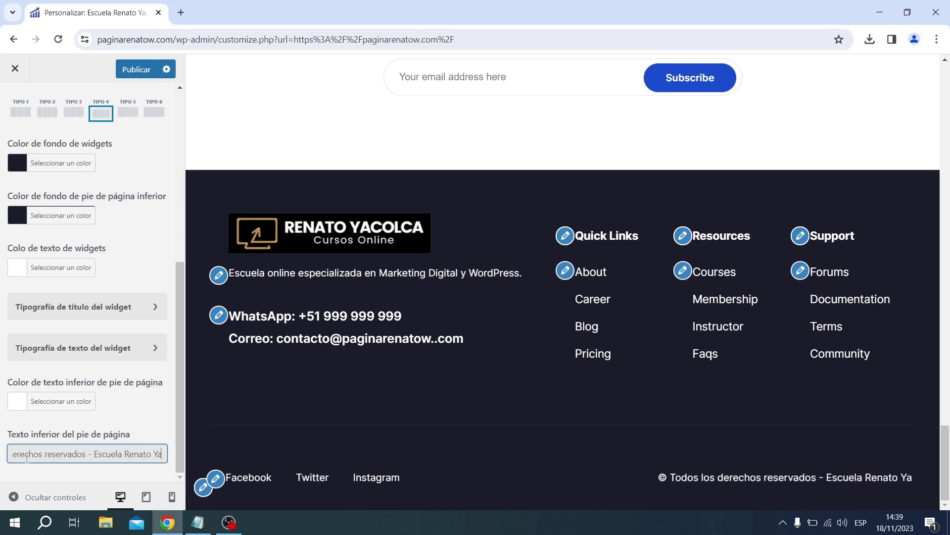
{"action": "type", "text": "colca"}
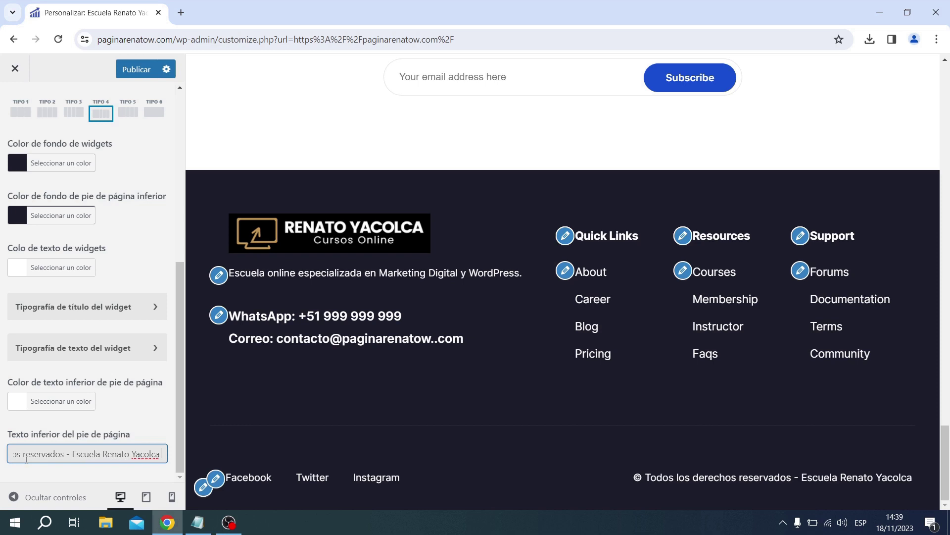
{"action": "left_click", "coordinate": [61, 451]}
{"action": "type", "text": "2023"}
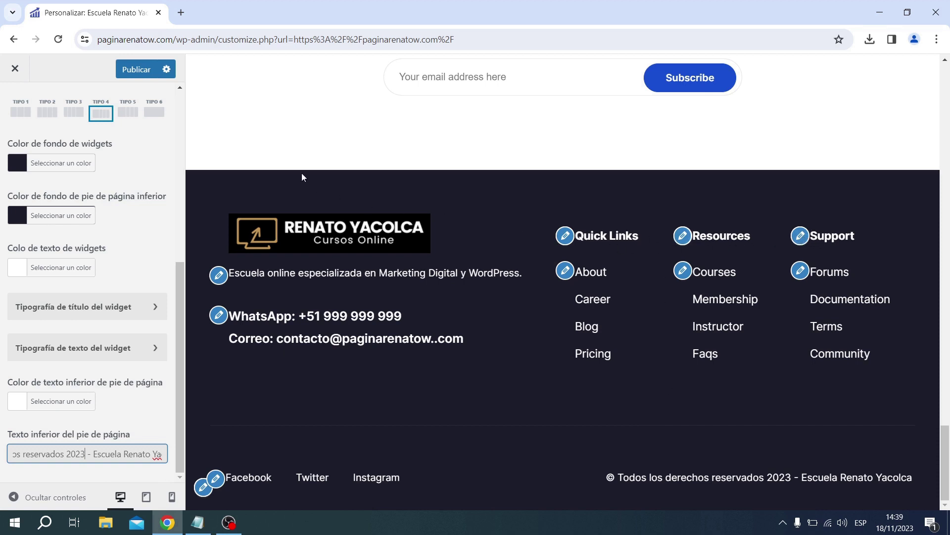
{"action": "left_click", "coordinate": [137, 71]}
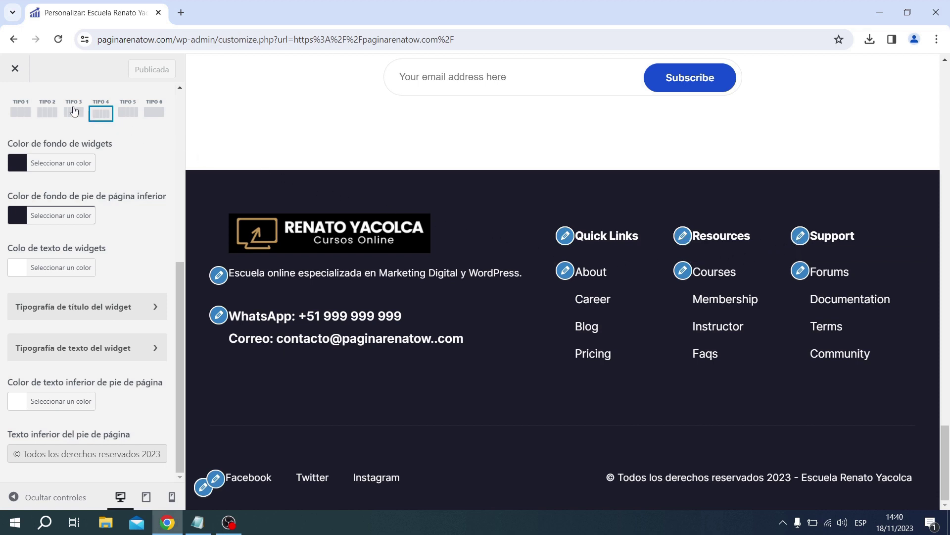
Close the site customizer and open the site's Widgets page at the footer widget areas.
{"action": "left_click", "coordinate": [16, 69]}
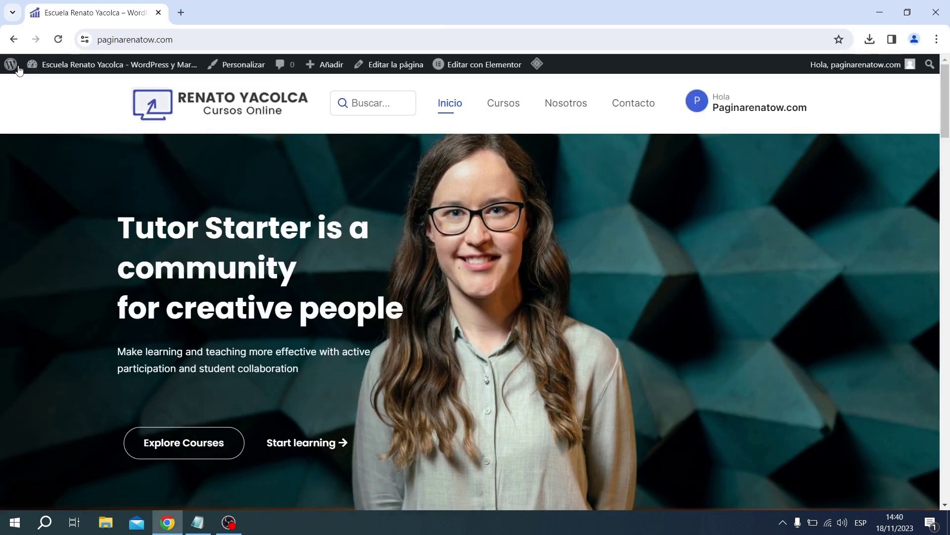
{"action": "mouse_move", "coordinate": [85, 68]}
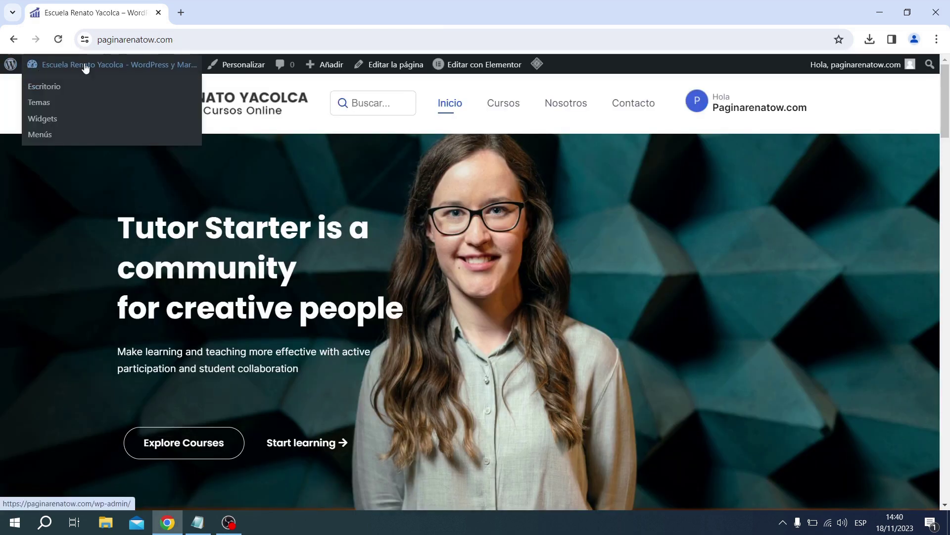
{"action": "left_click", "coordinate": [45, 121]}
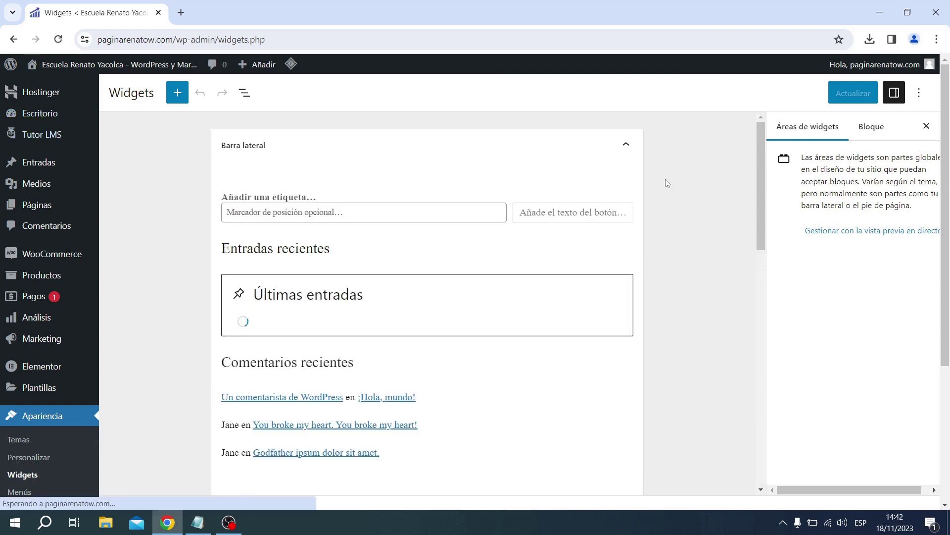
{"action": "scroll", "coordinate": [672, 184], "scroll_direction": "down", "scroll_amount": 9}
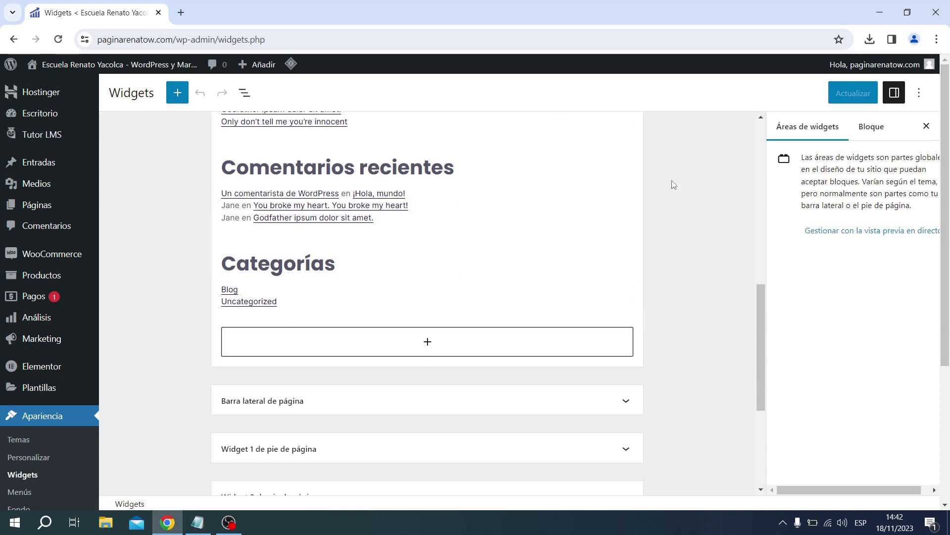
{"action": "scroll", "coordinate": [672, 184], "scroll_direction": "down", "scroll_amount": 5}
{"action": "scroll", "coordinate": [672, 184], "scroll_direction": "down", "scroll_amount": 2}
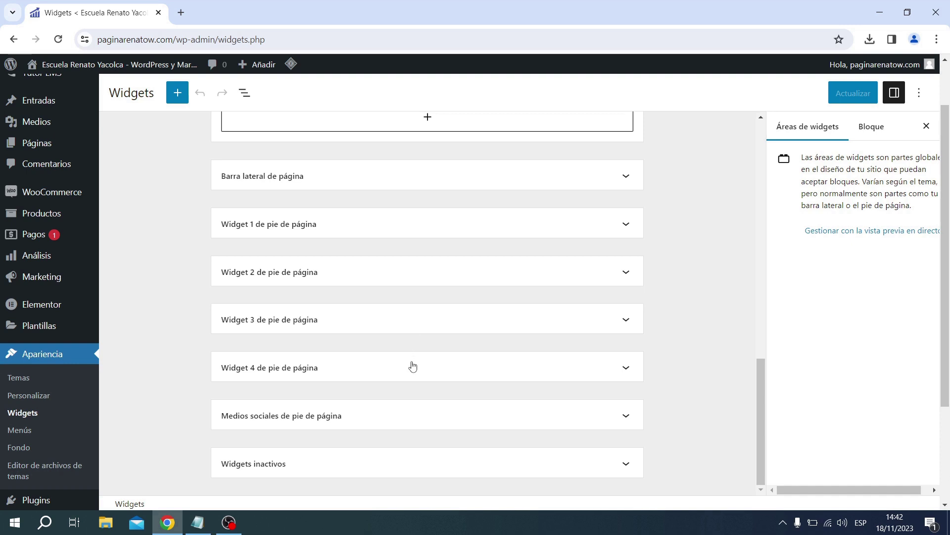
In footer widget area 3, set the navigation menu's title to "Enlaces Importantes" and its menu to Primary.
{"action": "left_click", "coordinate": [626, 321]}
{"action": "scroll", "coordinate": [619, 317], "scroll_direction": "down", "scroll_amount": 1}
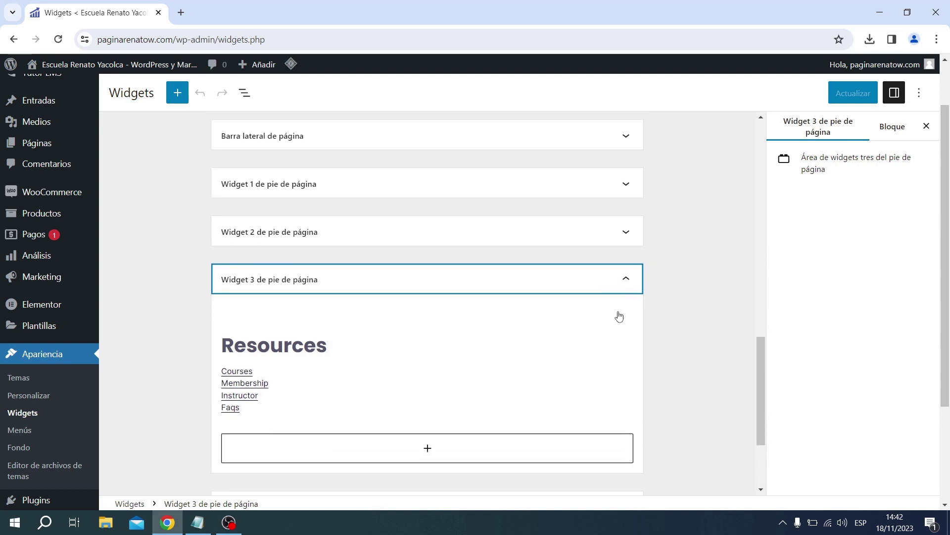
{"action": "scroll", "coordinate": [619, 316], "scroll_direction": "down", "scroll_amount": 2}
{"action": "left_click", "coordinate": [365, 266]}
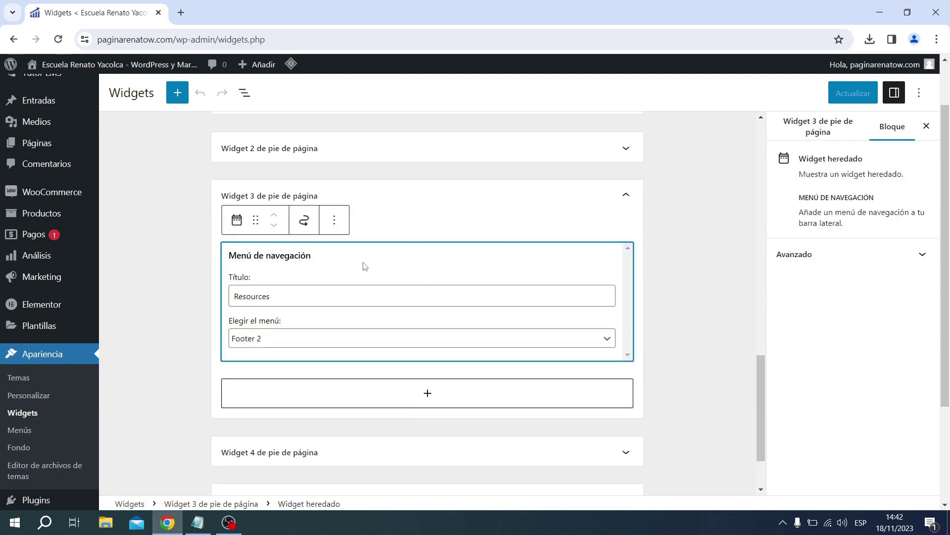
{"action": "left_click_drag", "start_coordinate": [297, 293], "coordinate": [233, 293]}
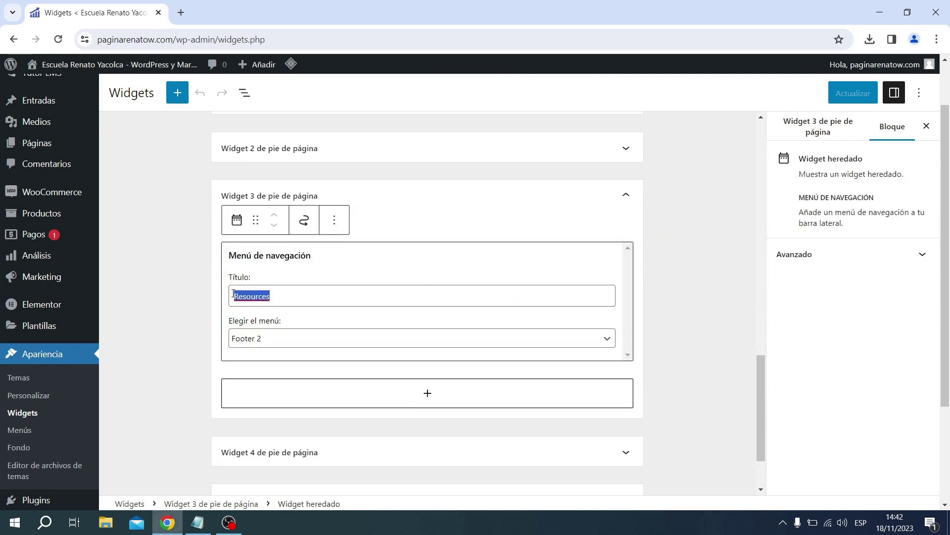
{"action": "type", "text": "Enlaces Importante"}
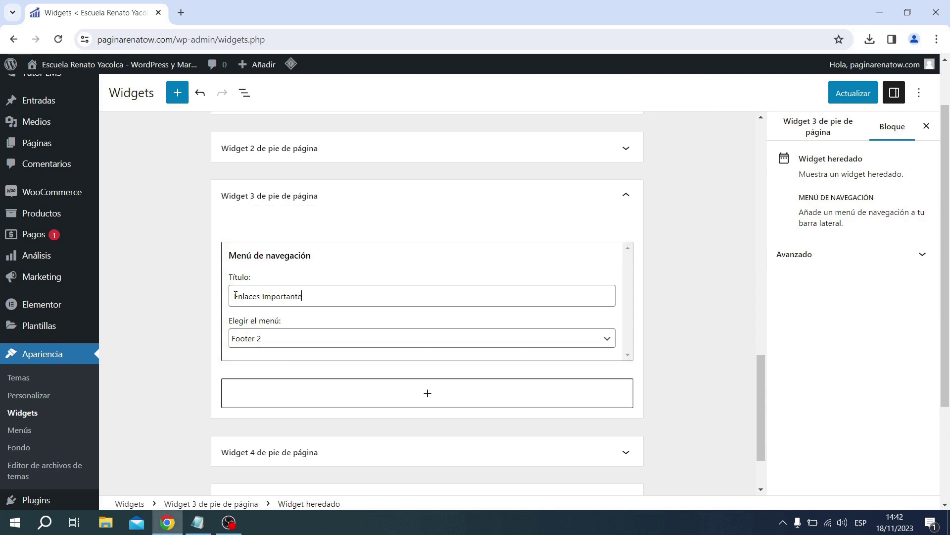
{"action": "type", "text": "s"}
{"action": "left_click", "coordinate": [296, 340]}
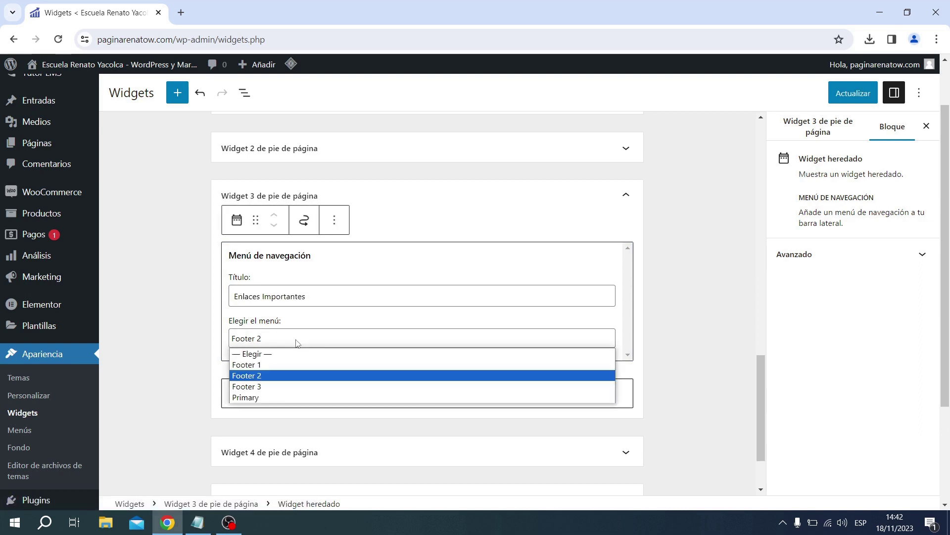
{"action": "left_click", "coordinate": [293, 397]}
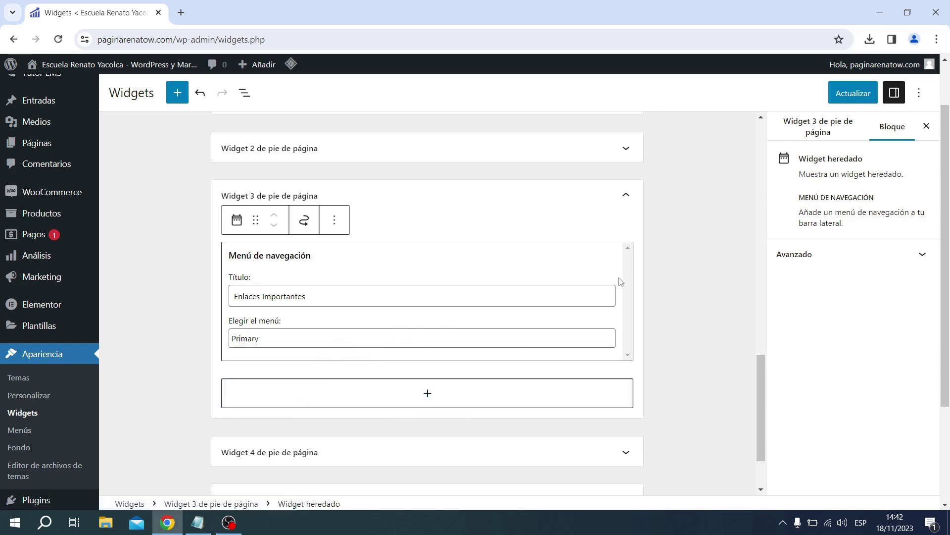
Delete the "Support" navigation menu block from footer widget area 4.
{"action": "scroll", "coordinate": [621, 281], "scroll_direction": "down", "scroll_amount": 2}
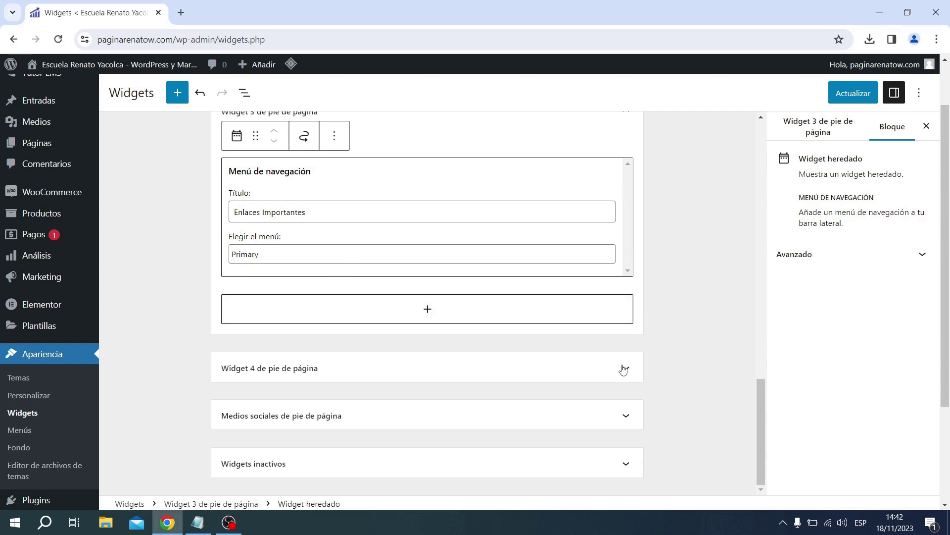
{"action": "left_click", "coordinate": [624, 369]}
{"action": "scroll", "coordinate": [619, 367], "scroll_direction": "down", "scroll_amount": 4}
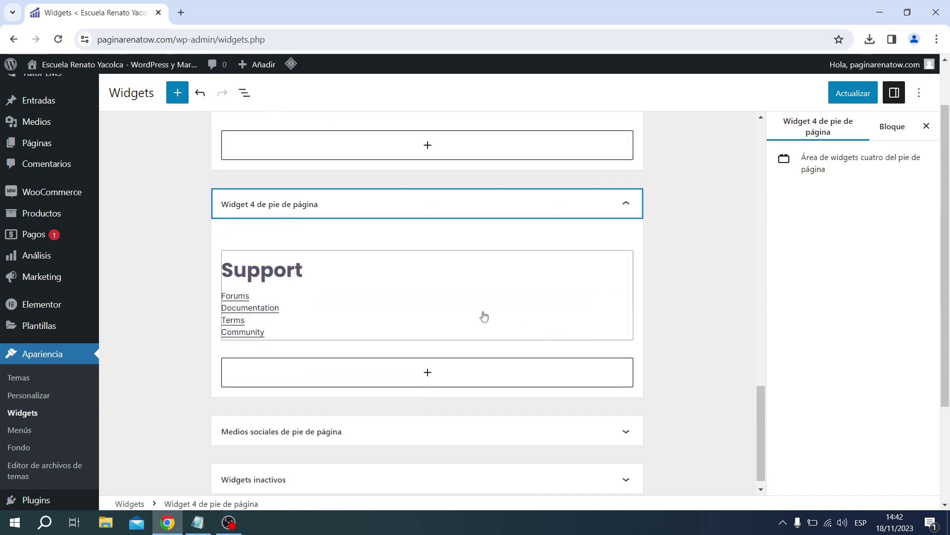
{"action": "left_click", "coordinate": [470, 303]}
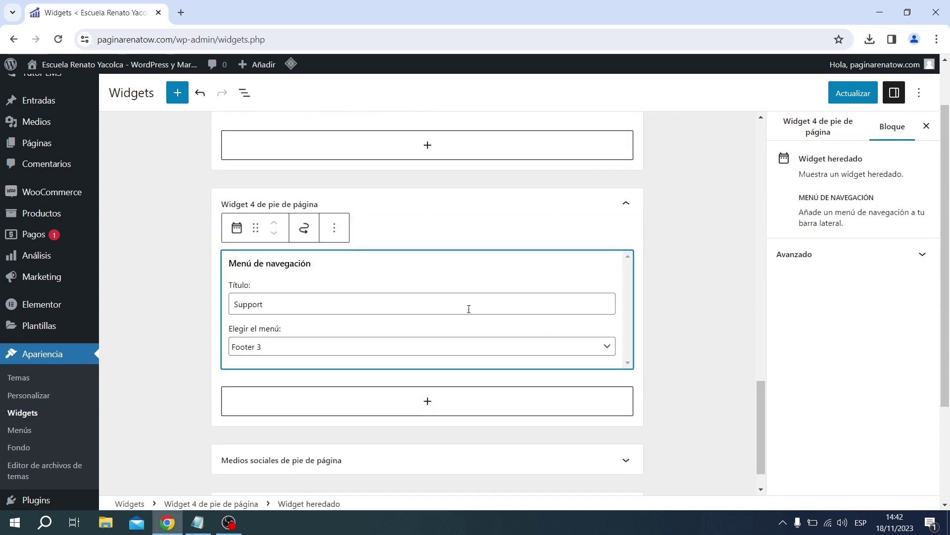
{"action": "left_click", "coordinate": [336, 230]}
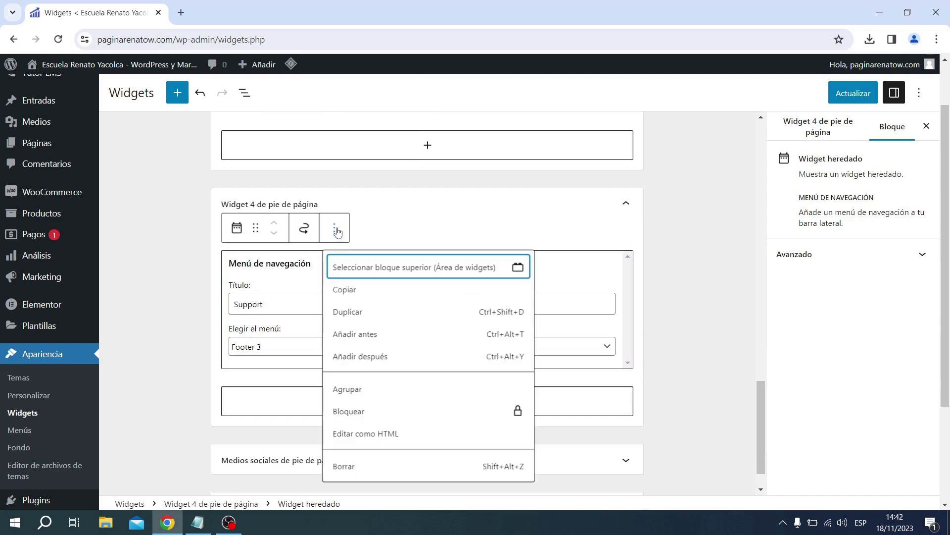
{"action": "left_click", "coordinate": [377, 467]}
Delete the "Quick Links" navigation menu block from footer widget area 2.
{"action": "scroll", "coordinate": [422, 350], "scroll_direction": "up", "scroll_amount": 4}
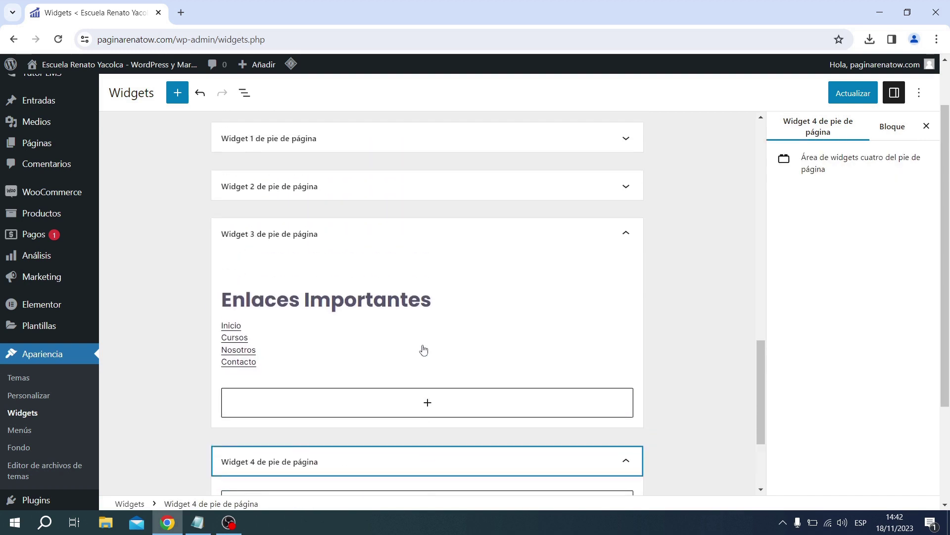
{"action": "left_click", "coordinate": [519, 228]}
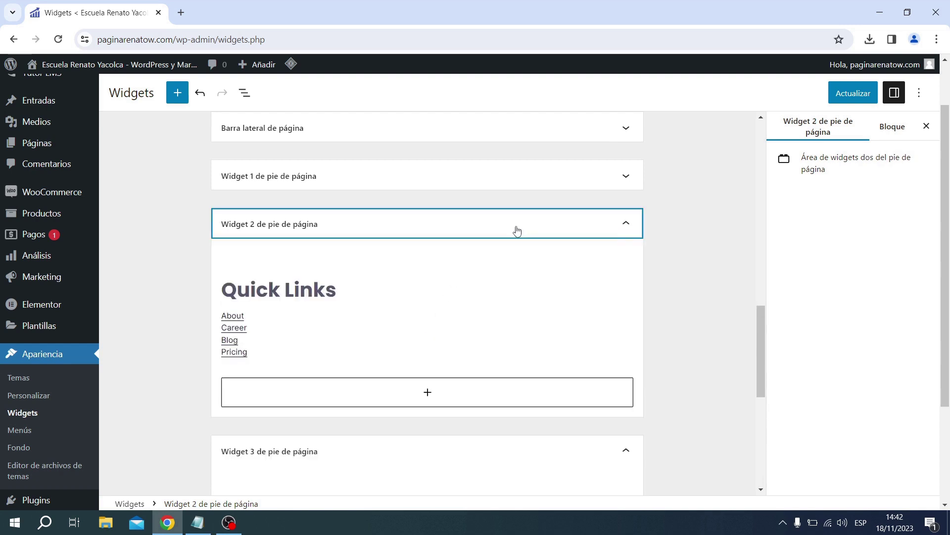
{"action": "left_click", "coordinate": [424, 308]}
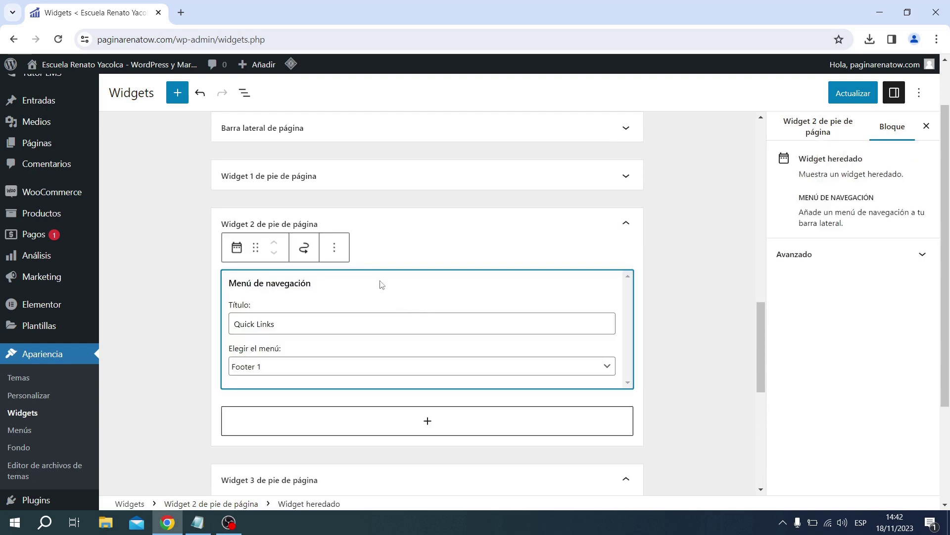
{"action": "left_click", "coordinate": [340, 252]}
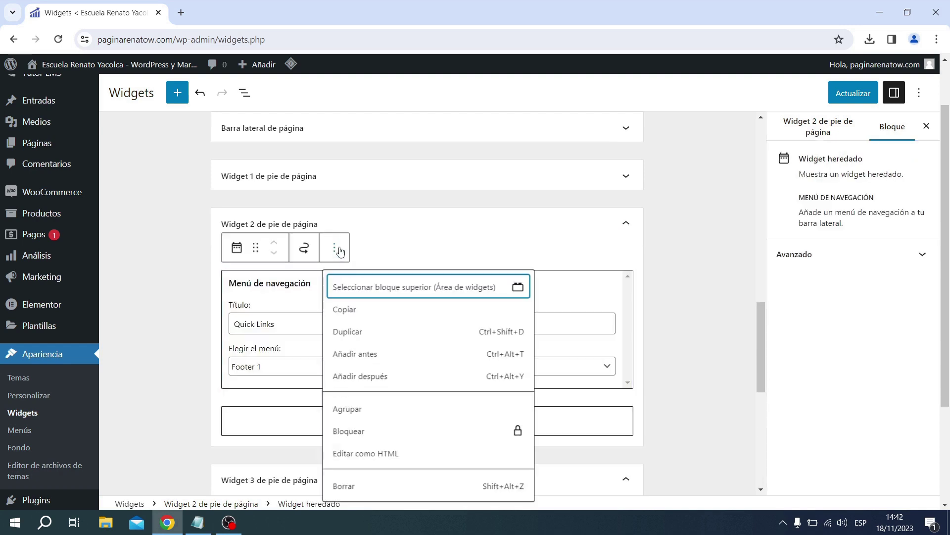
{"action": "left_click", "coordinate": [400, 487]}
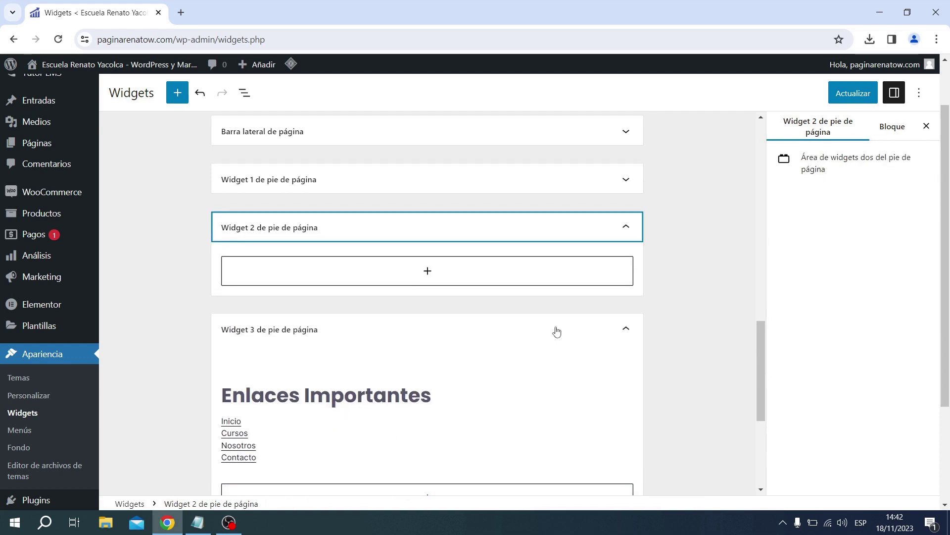
Save the widget changes and purge all of the site's LiteSpeed cache.
{"action": "scroll", "coordinate": [556, 331], "scroll_direction": "up", "scroll_amount": 2}
{"action": "scroll", "coordinate": [556, 331], "scroll_direction": "up", "scroll_amount": 1}
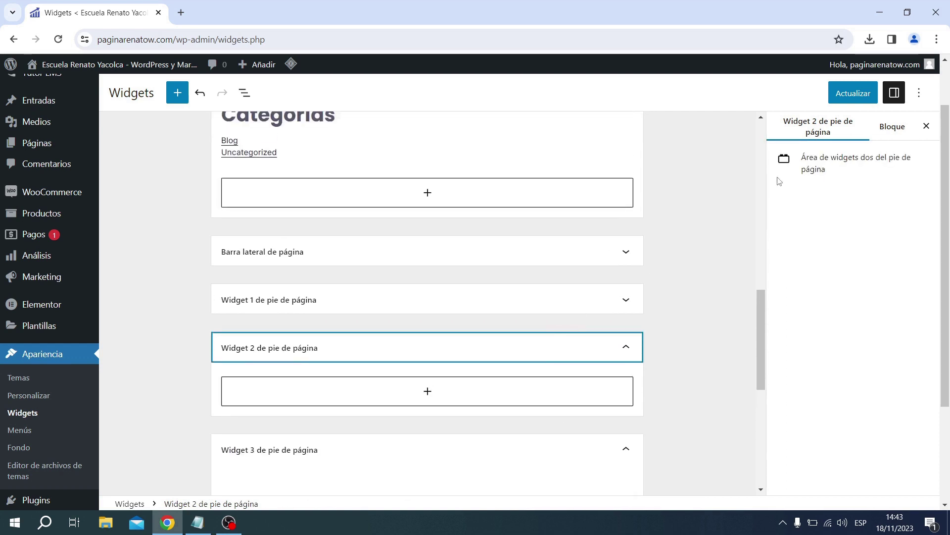
{"action": "left_click", "coordinate": [859, 93]}
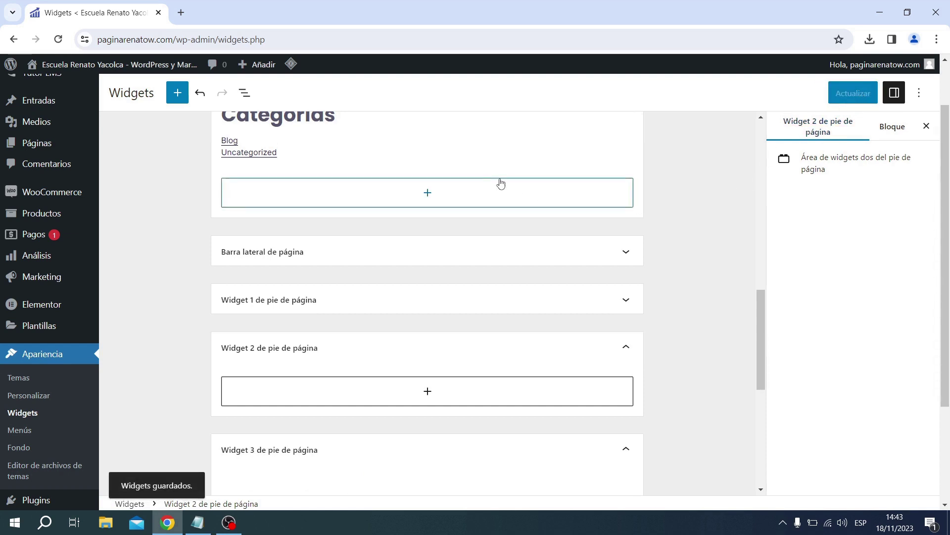
{"action": "mouse_move", "coordinate": [291, 67]}
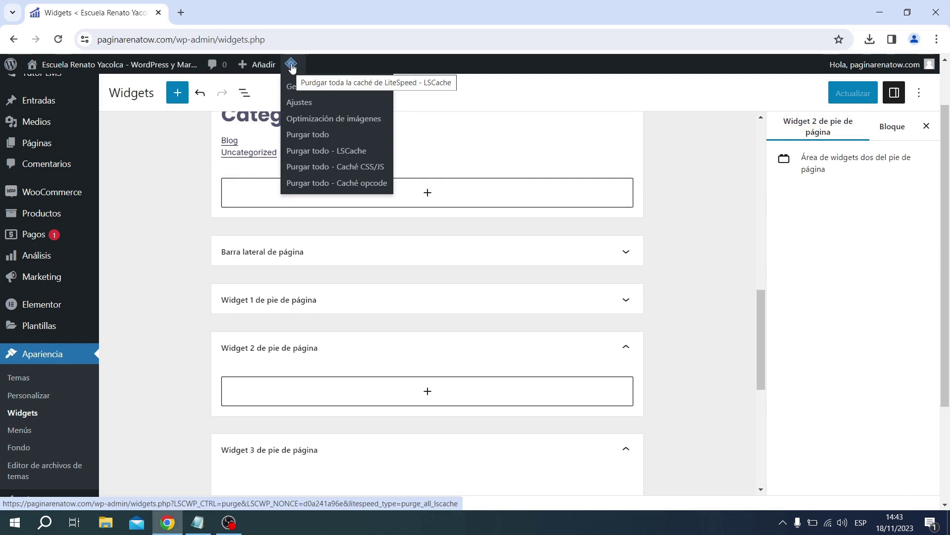
{"action": "left_click", "coordinate": [308, 136]}
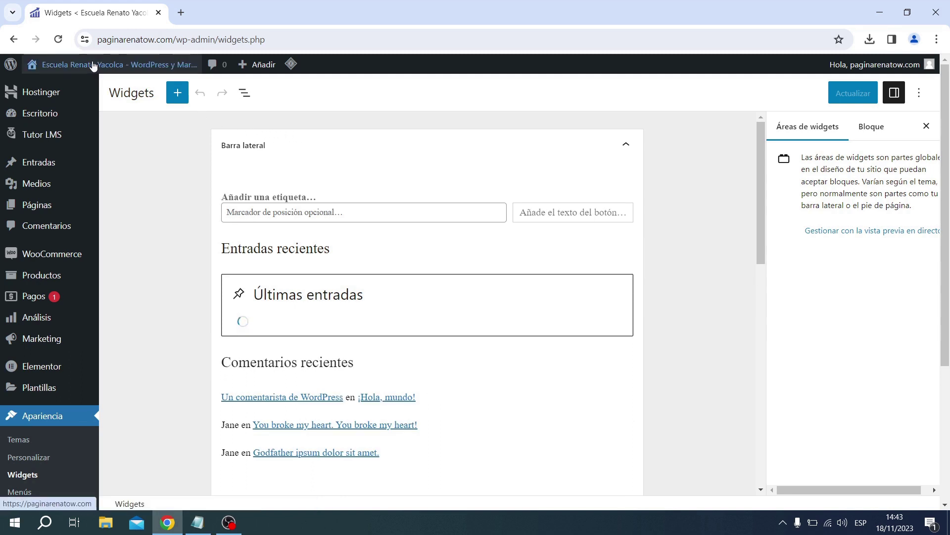
Visit the site's home page and examine the footer's logo, contact details, links and copyright text.
{"action": "mouse_move", "coordinate": [93, 65]}
{"action": "left_click", "coordinate": [58, 89]}
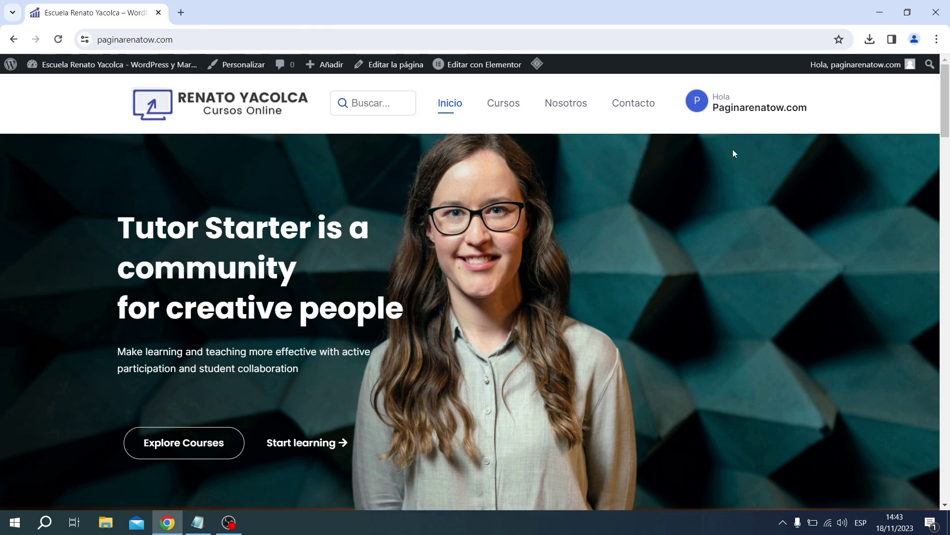
{"action": "left_click_drag", "start_coordinate": [943, 108], "coordinate": [948, 479]}
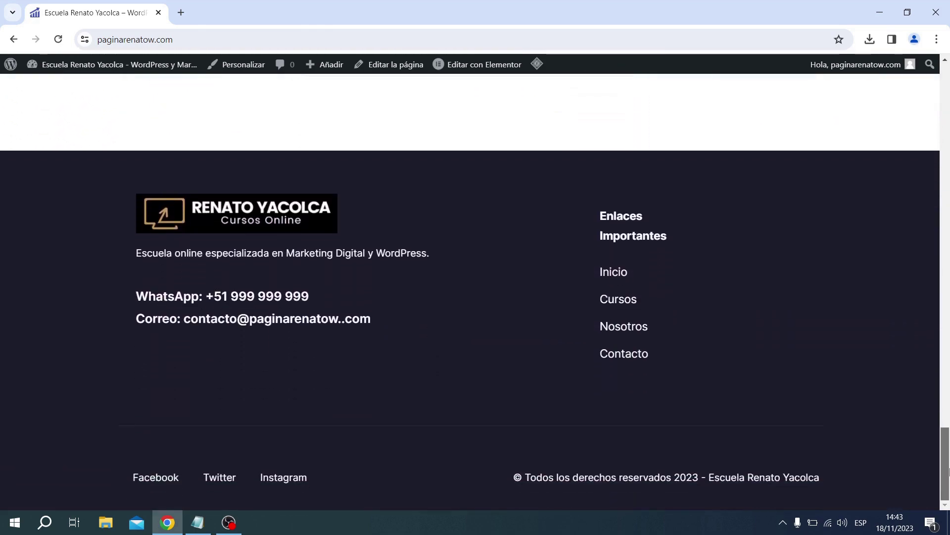